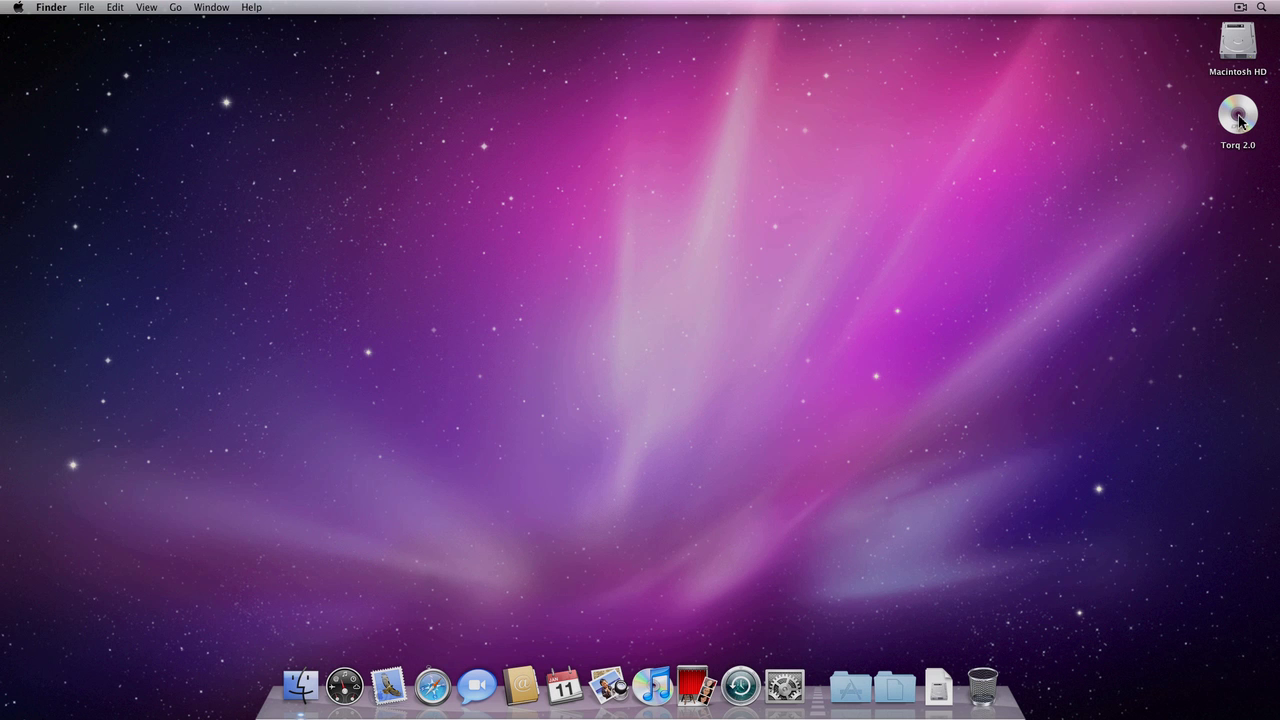
Step: Mount the Torq 2.0 disc and disk image, closing the duplicate Torq 2.0 window
double_click(1240, 118)
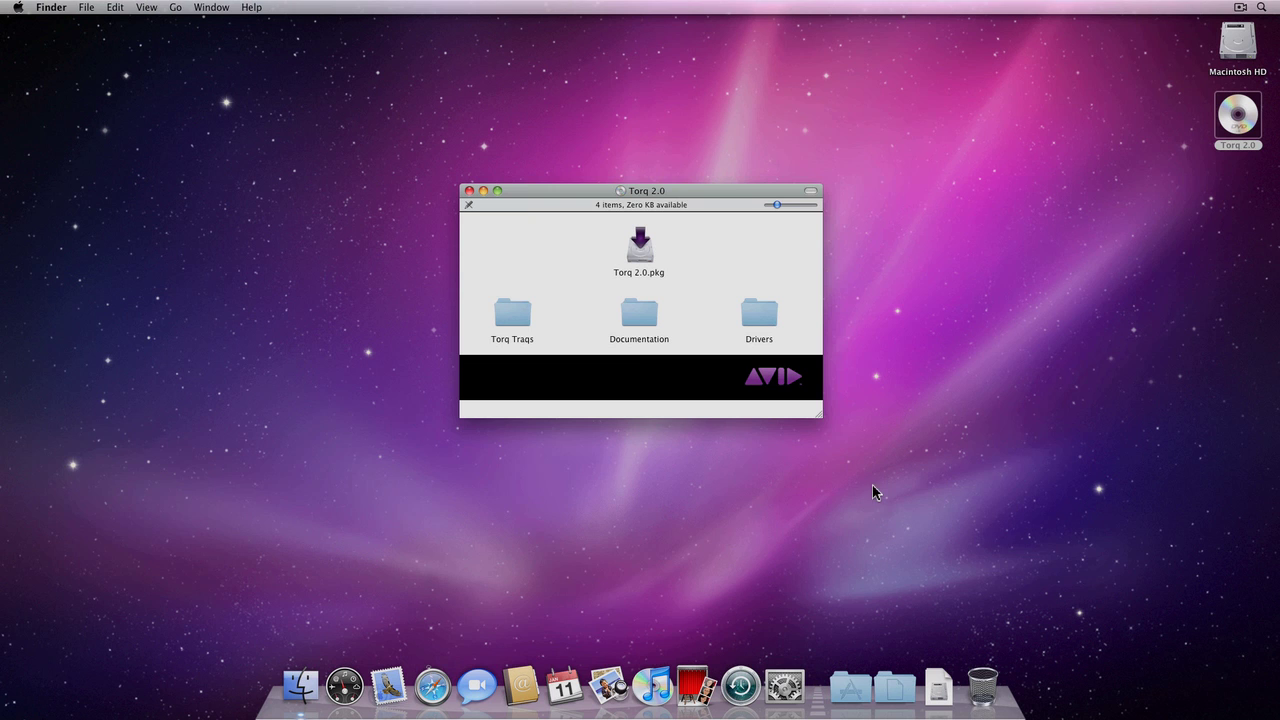
left_click(940, 683)
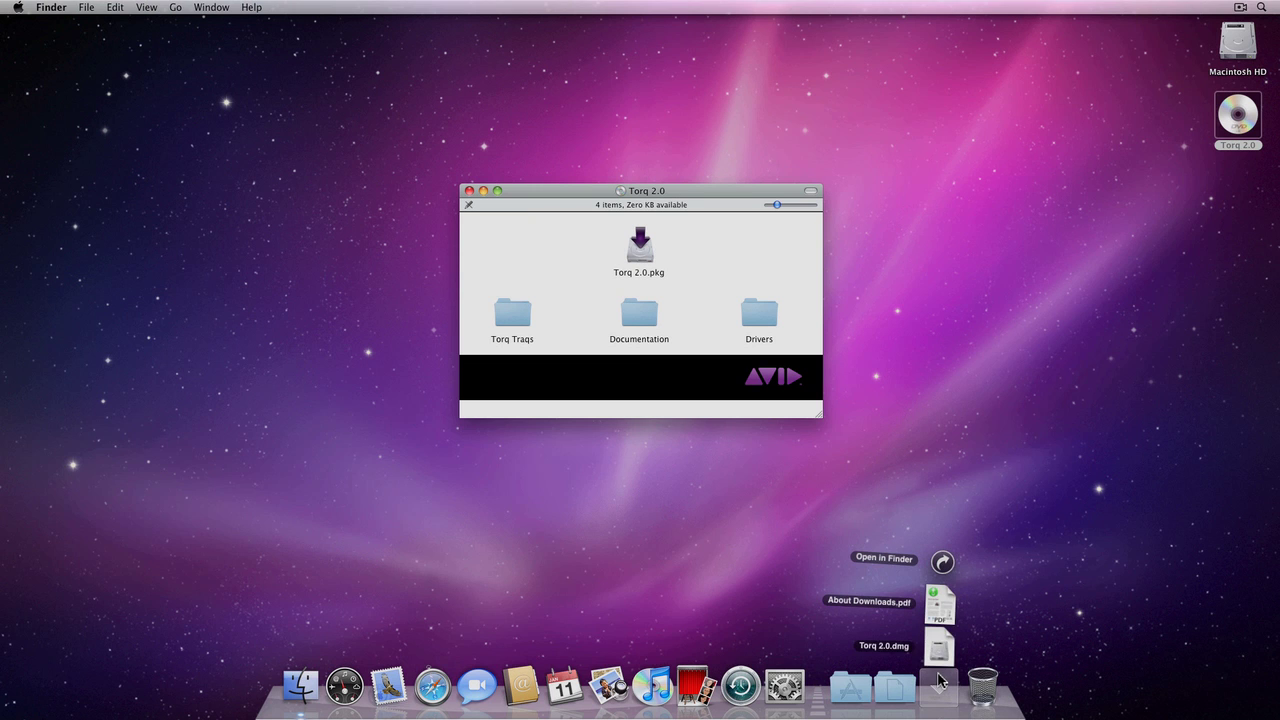
left_click(940, 650)
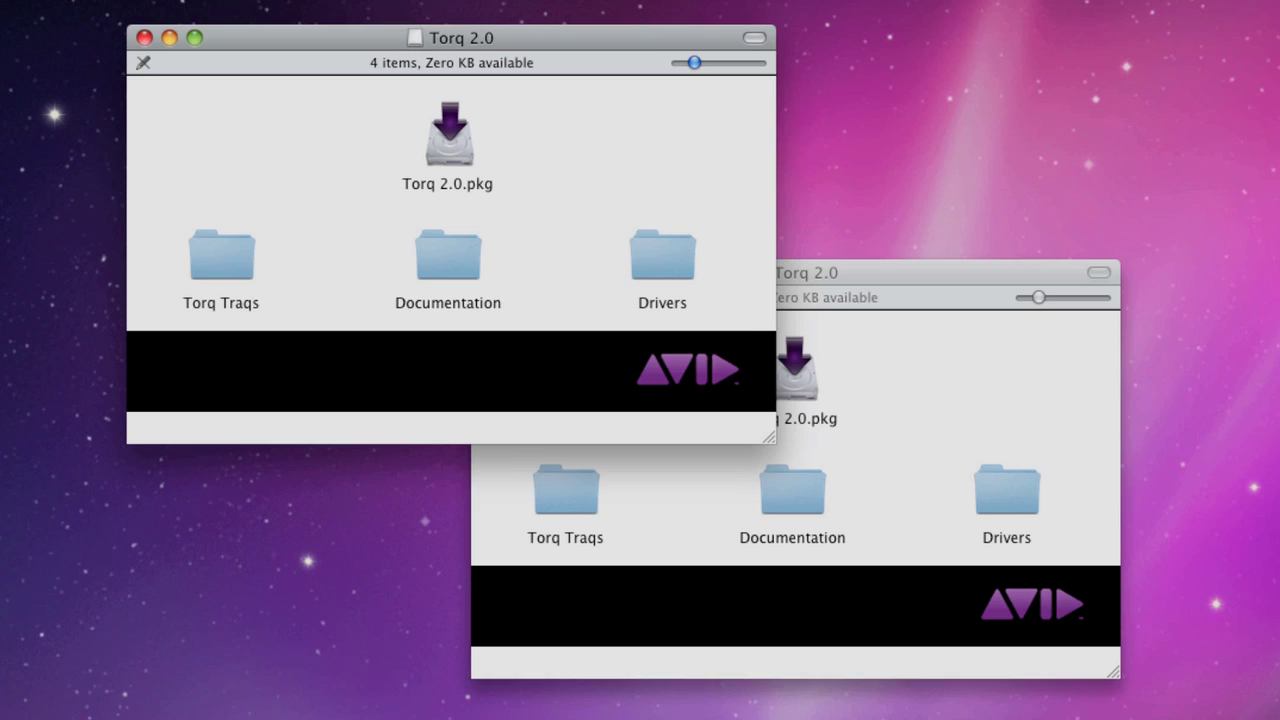
left_click(627, 157)
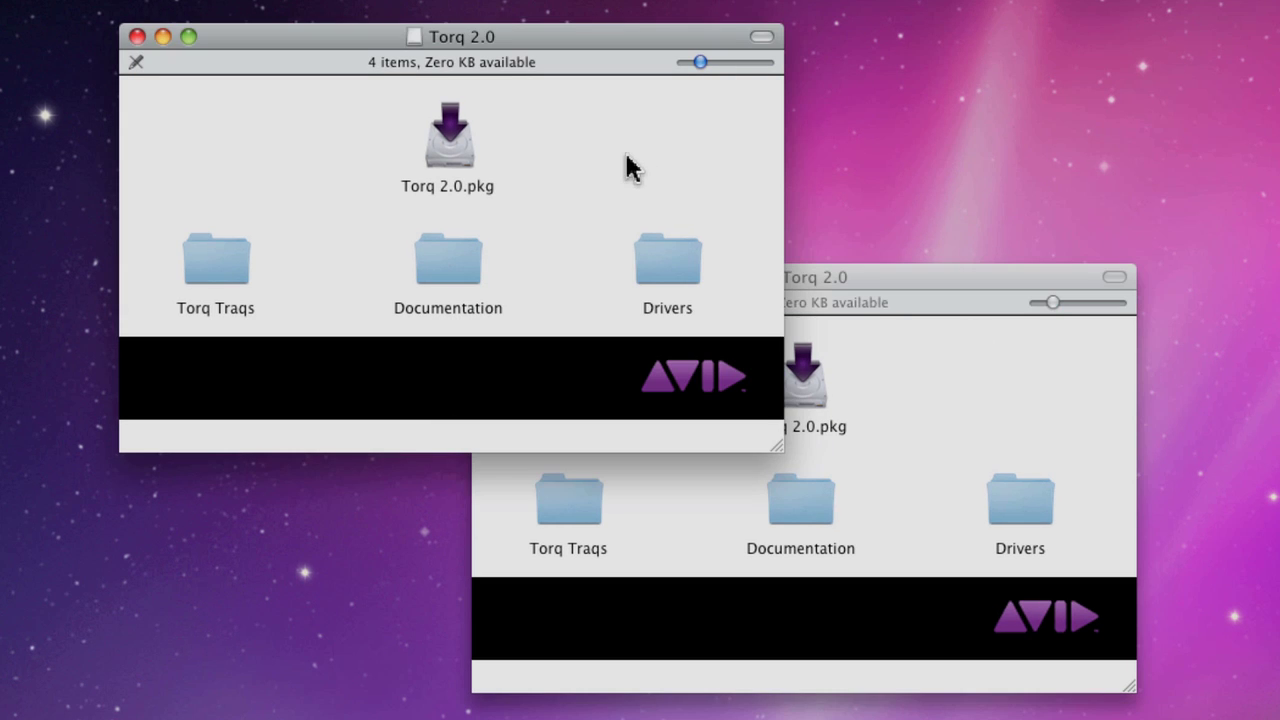
key("cmd+w")
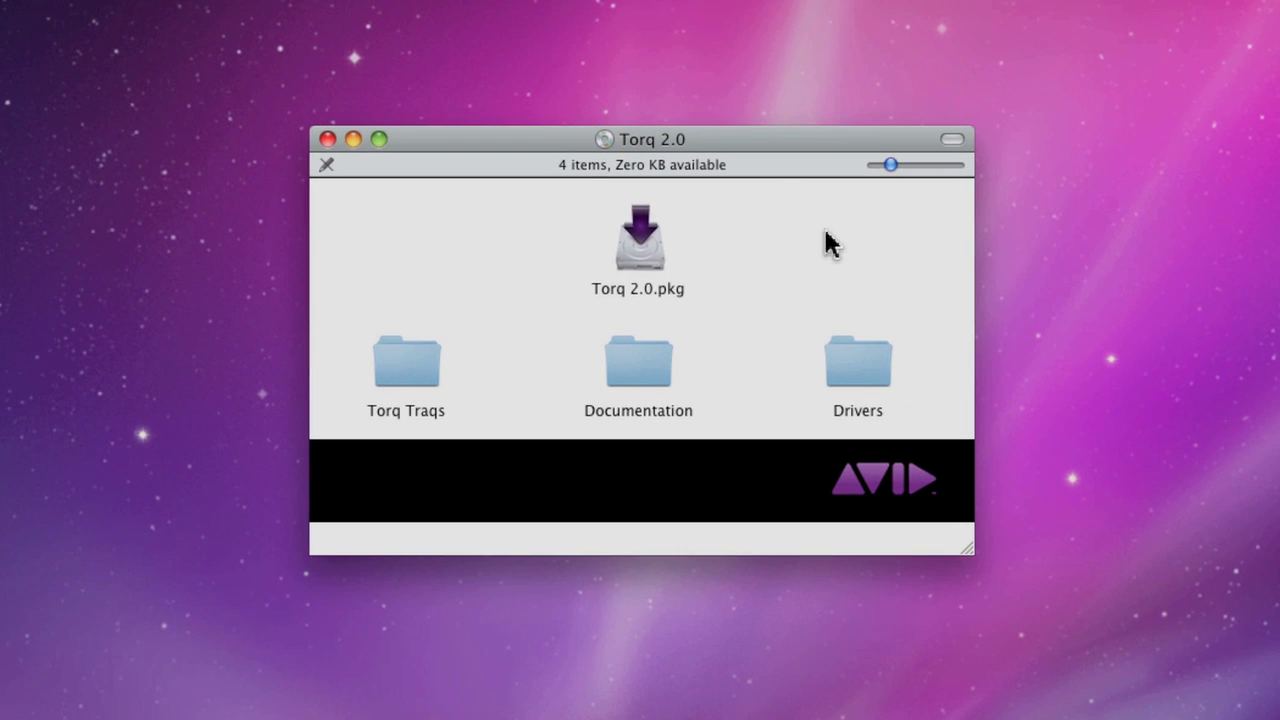
left_click(630, 258)
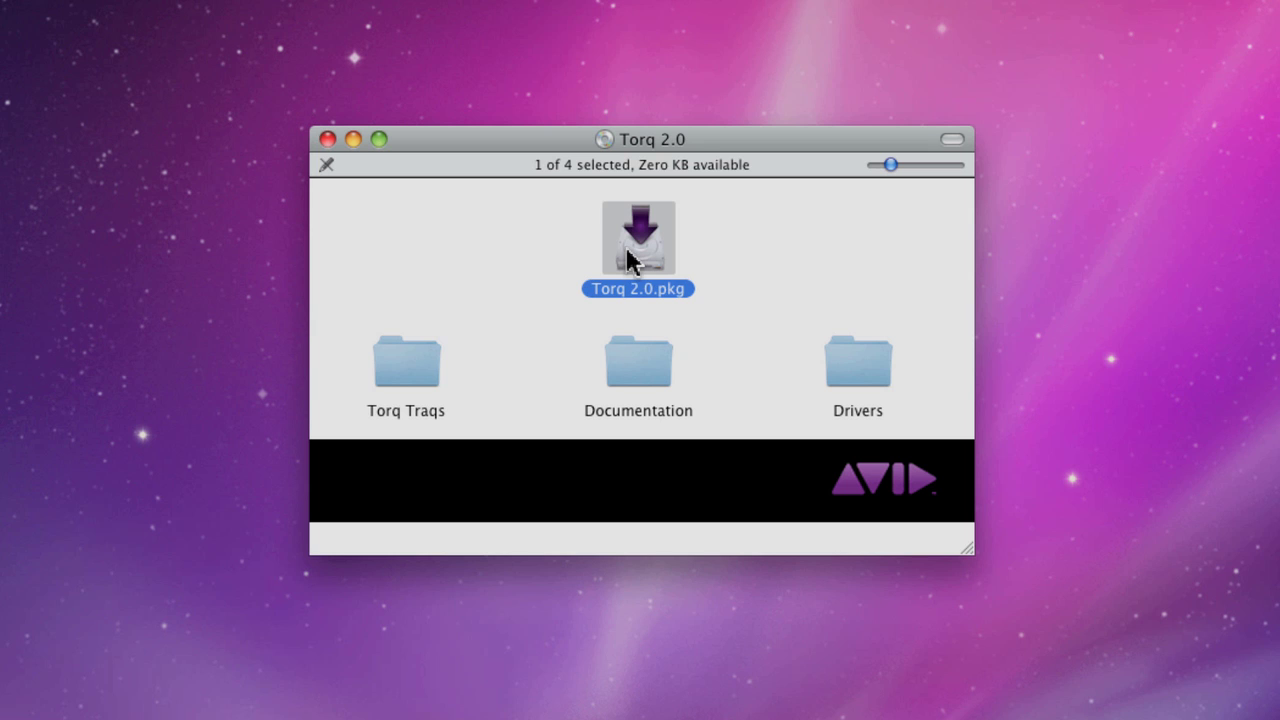
Step: Browse the Torq Traqs folder and the Drivers folder's Xponent and Conectiv subfolders, closing each
double_click(414, 371)
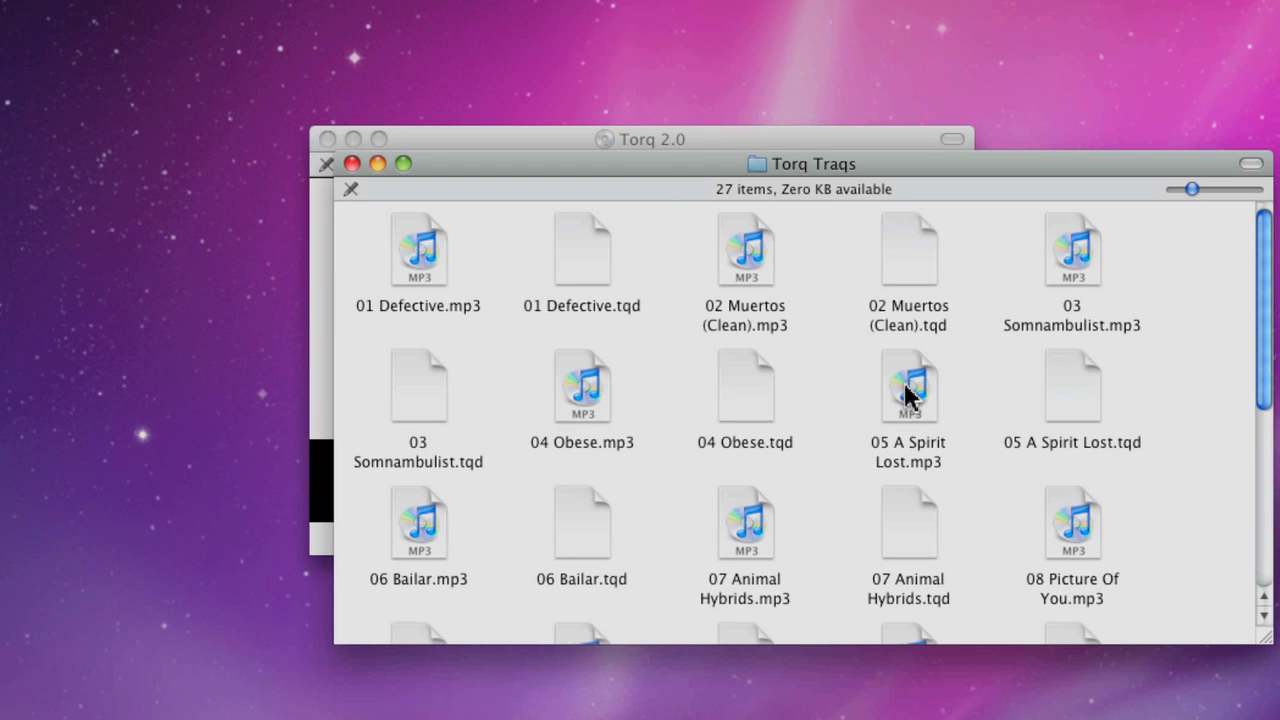
key("super+w")
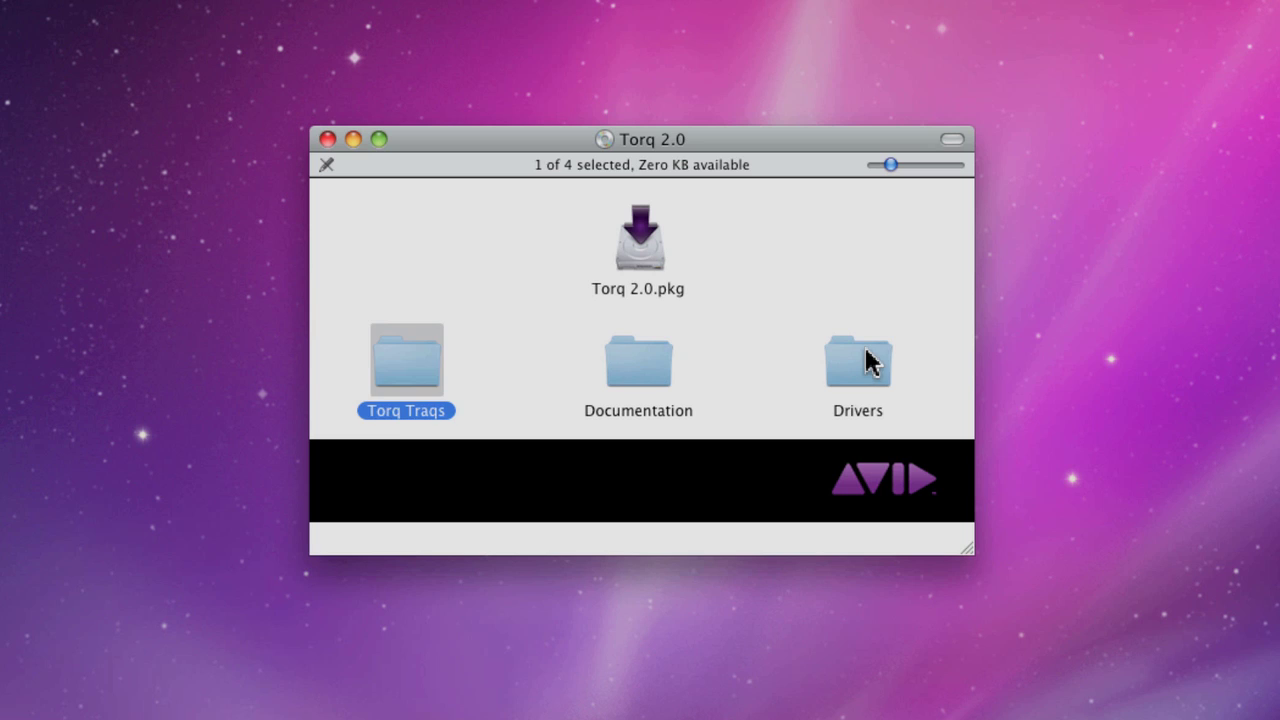
left_click(865, 368)
double_click(865, 368)
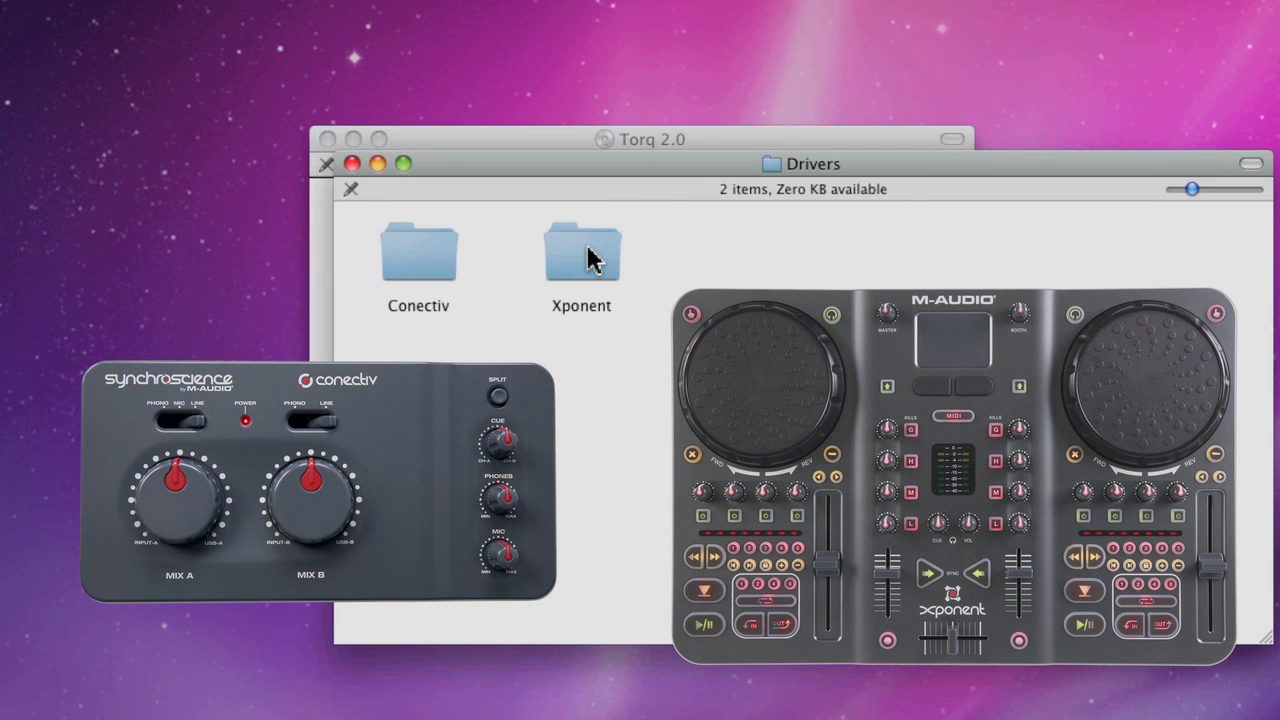
left_click(574, 238)
left_click(424, 263)
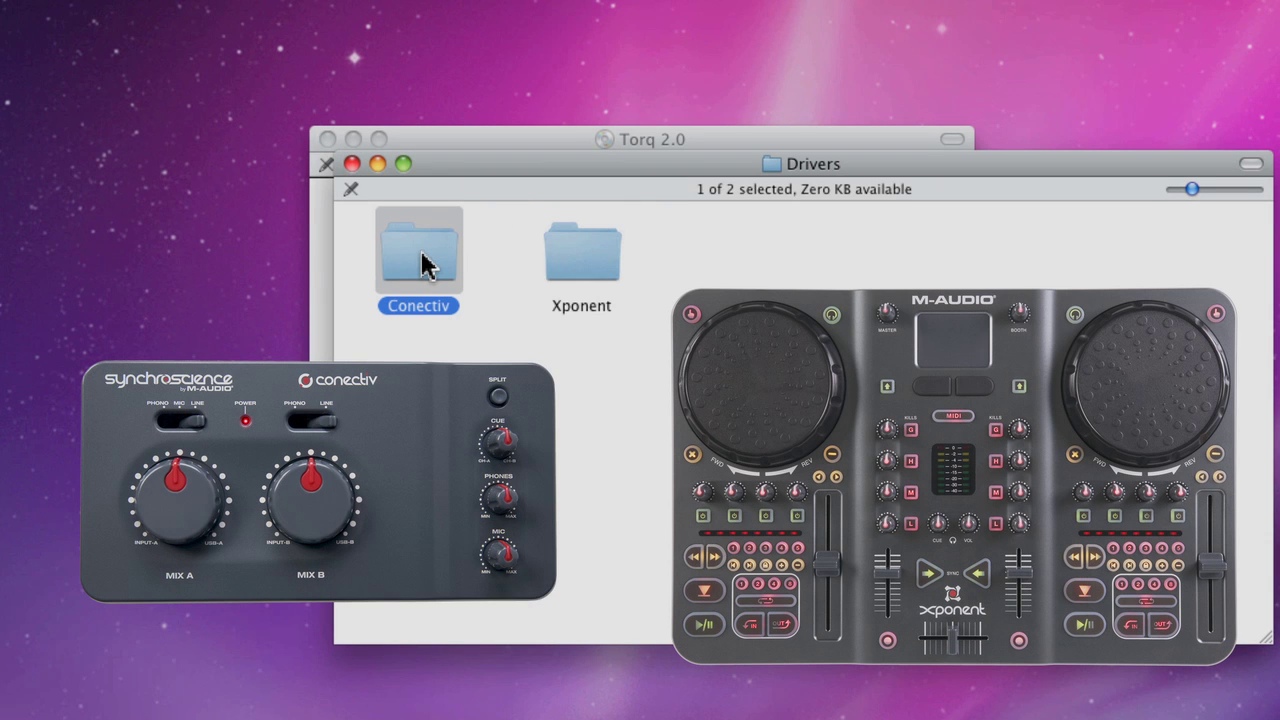
key("super+w")
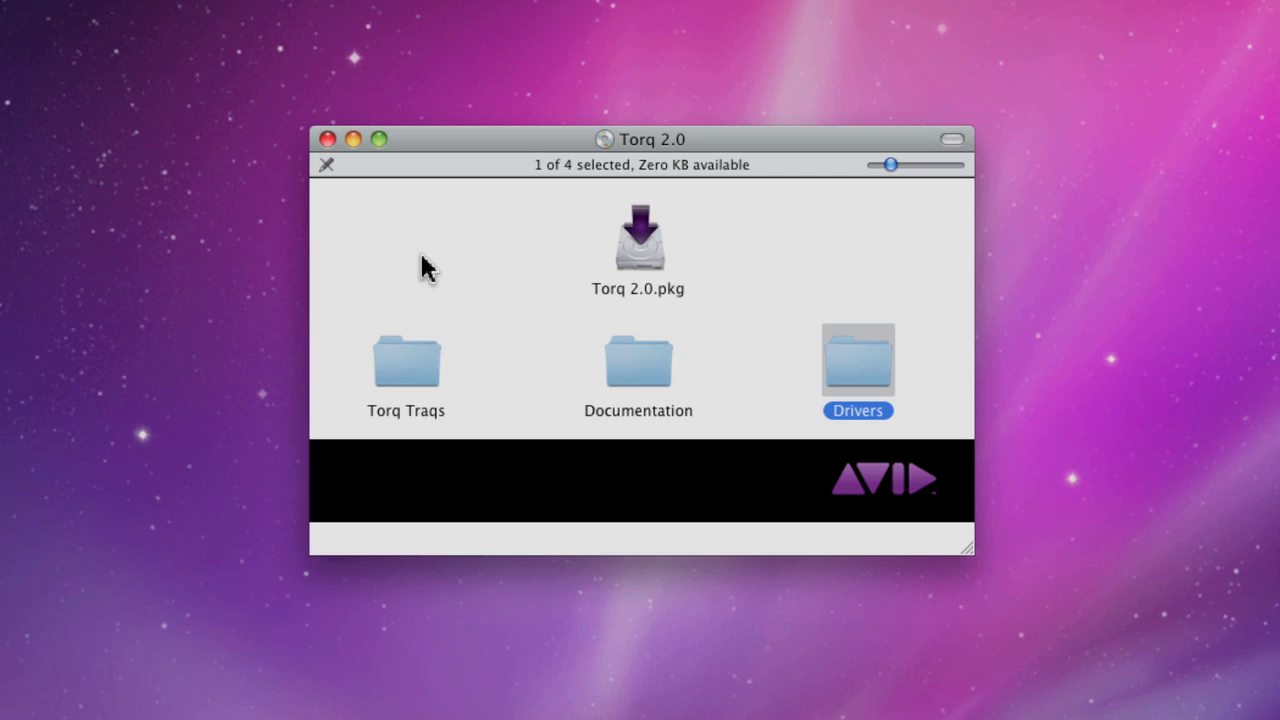
Step: Browse the Documentation folder's Xponent, Conectiv and Torq subfolders, then close it
double_click(648, 370)
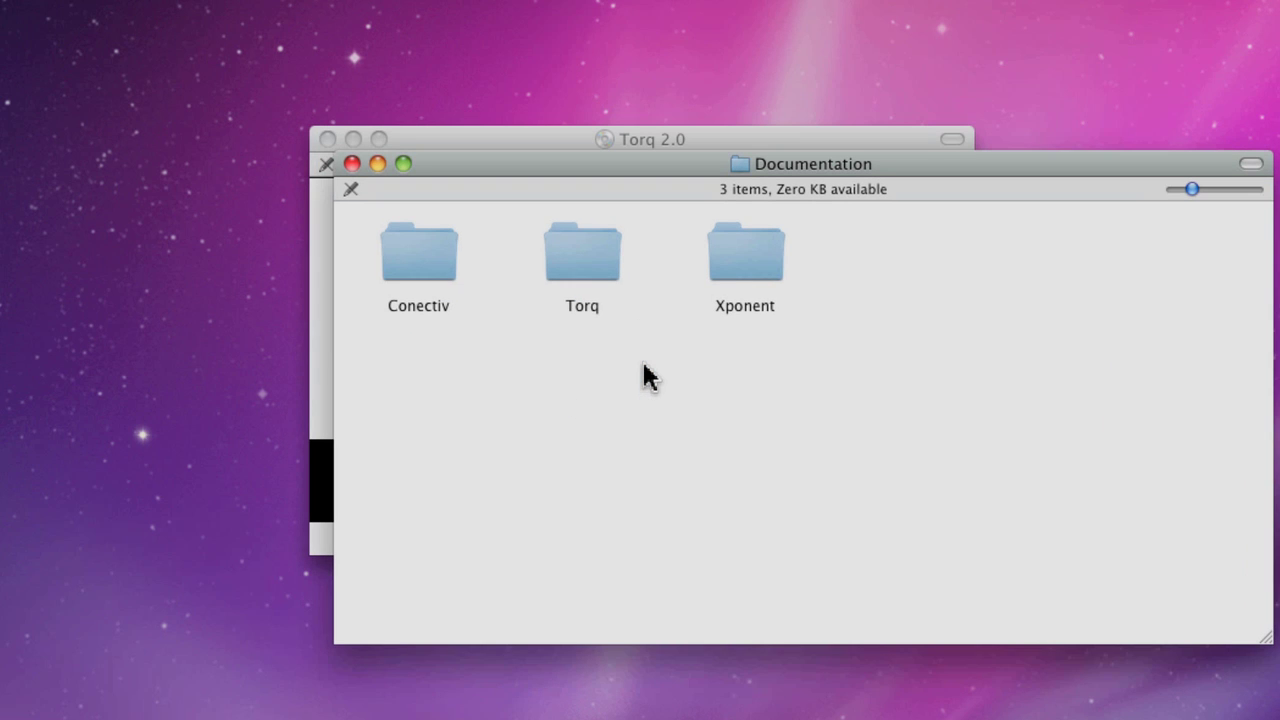
left_click(740, 245)
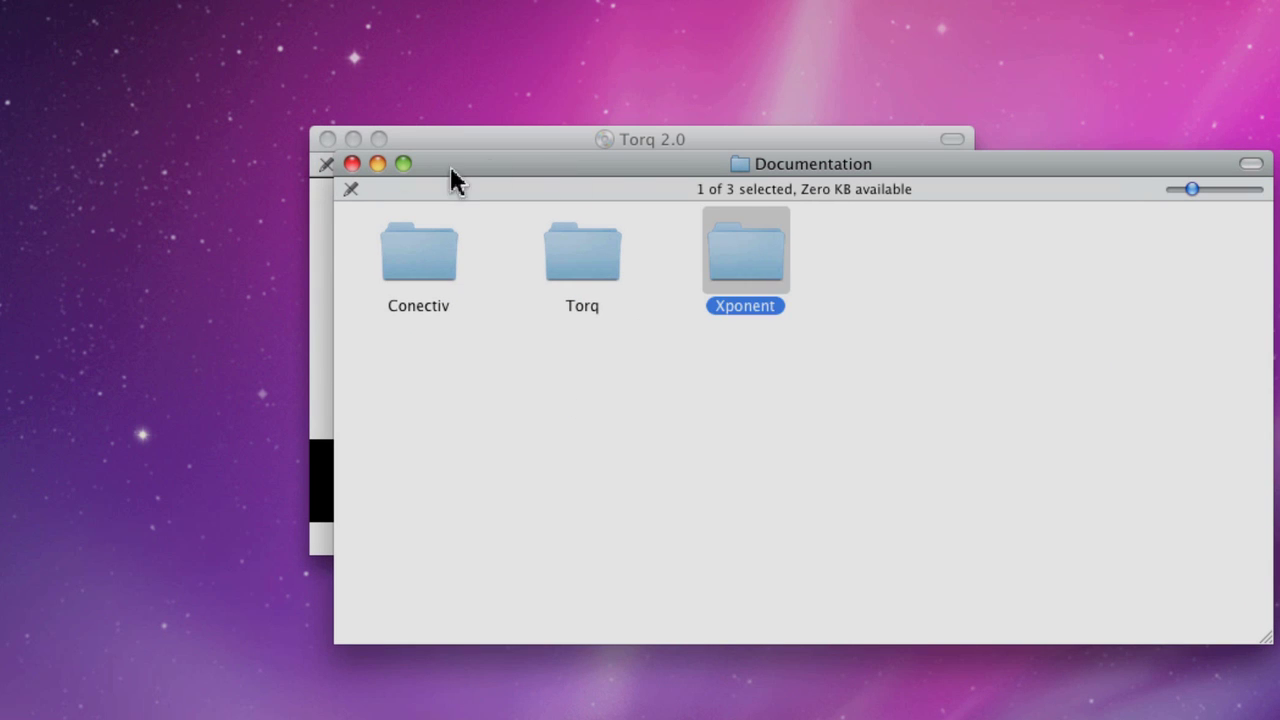
left_click(396, 230)
left_click(590, 262)
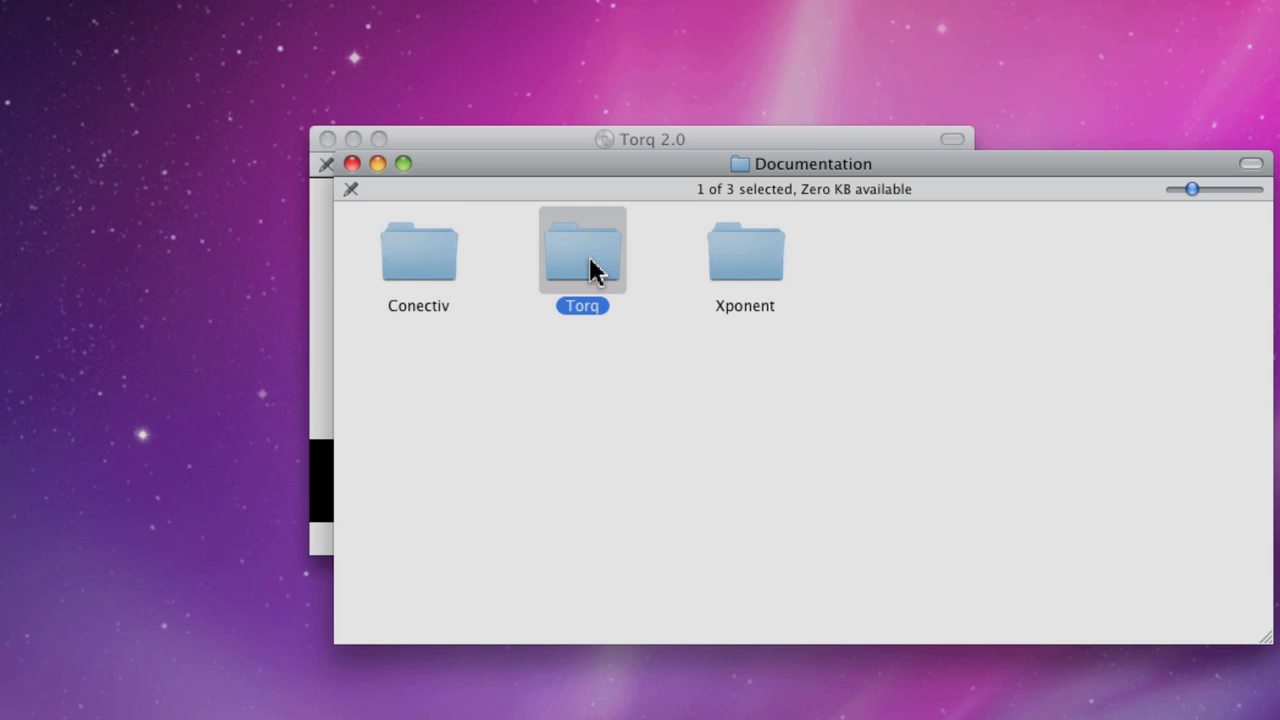
key("super+w")
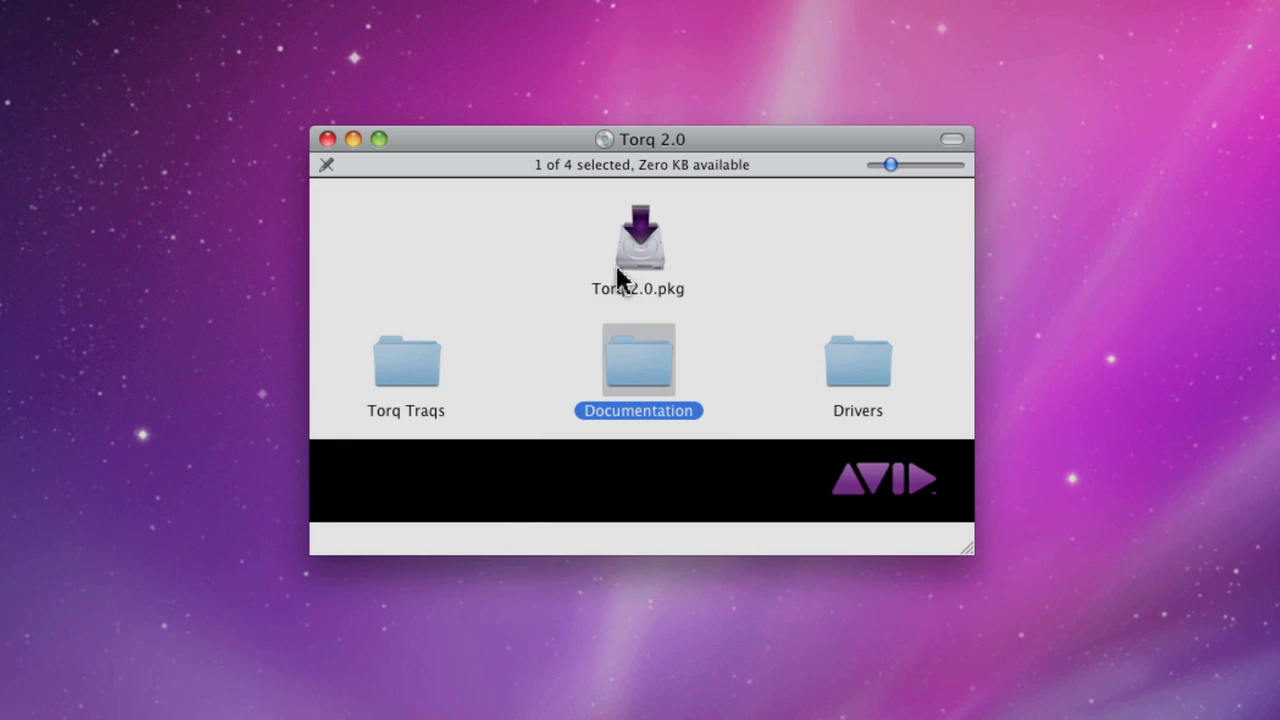
Step: Launch Torq 2.0.pkg, agree to the license, and reach Standard Install on Macintosh HD (75.6 MB)
left_click(635, 258)
double_click(632, 258)
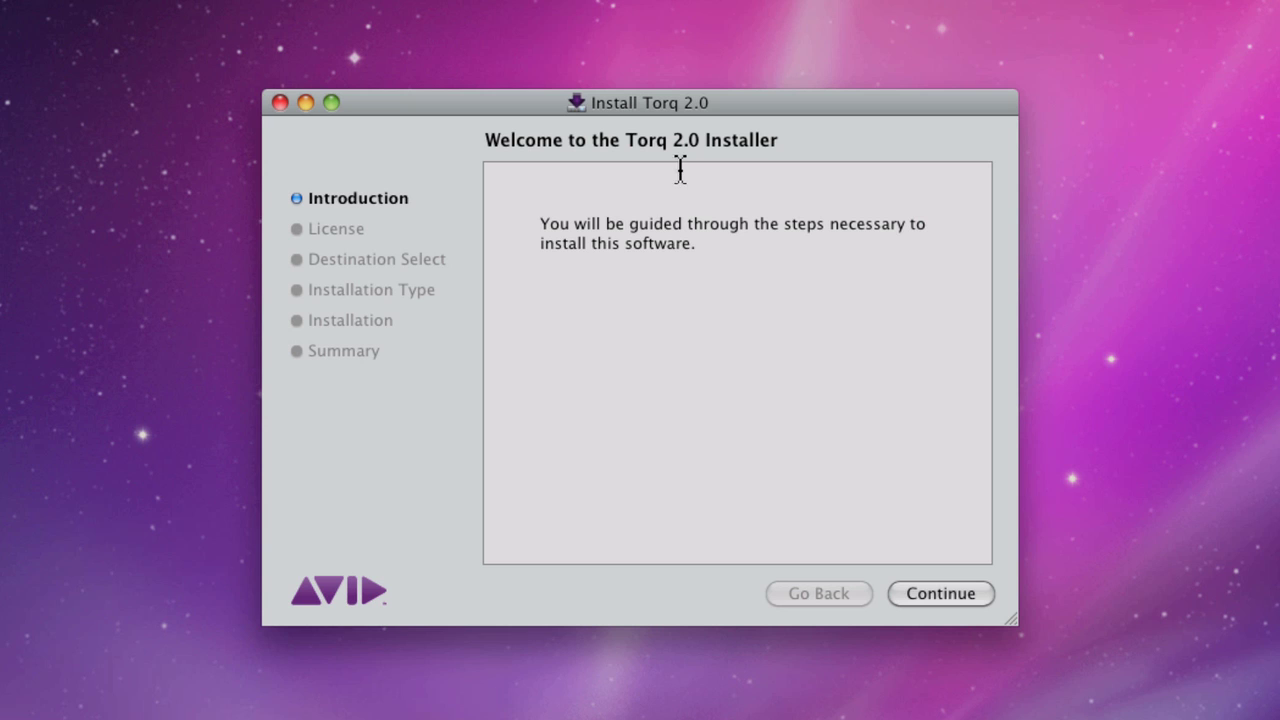
left_click(914, 593)
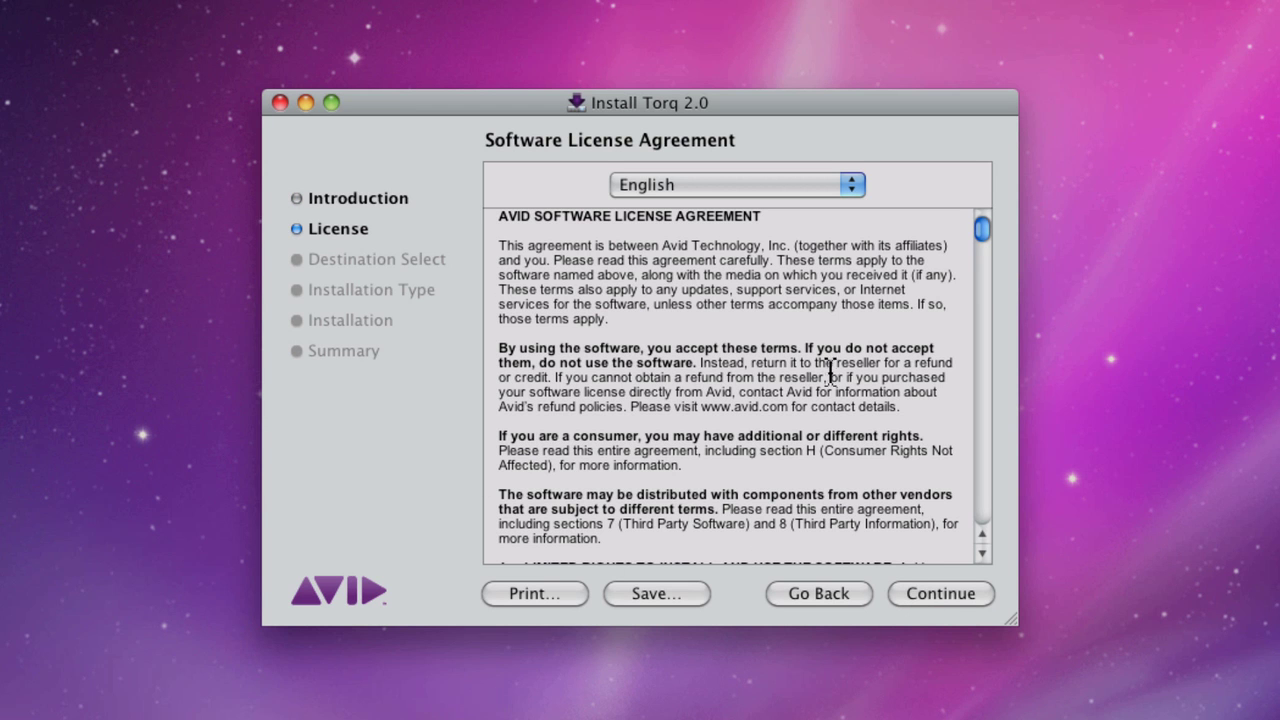
left_click(903, 595)
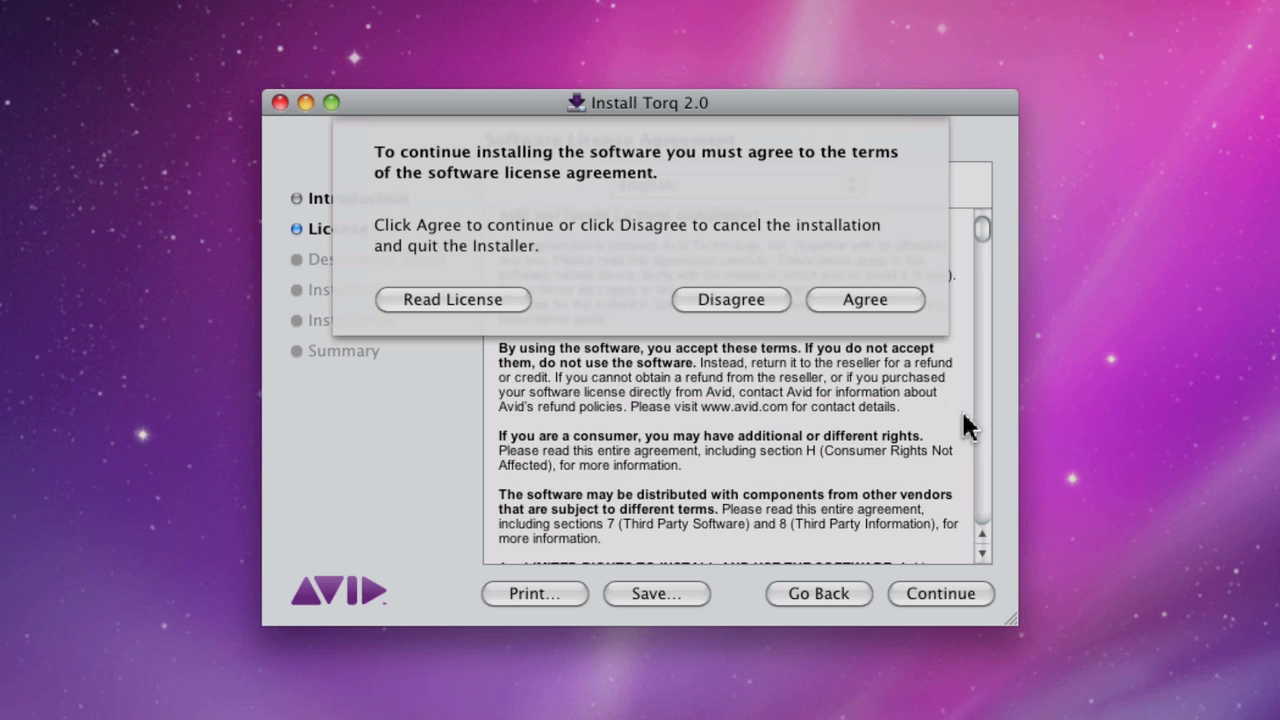
left_click(875, 299)
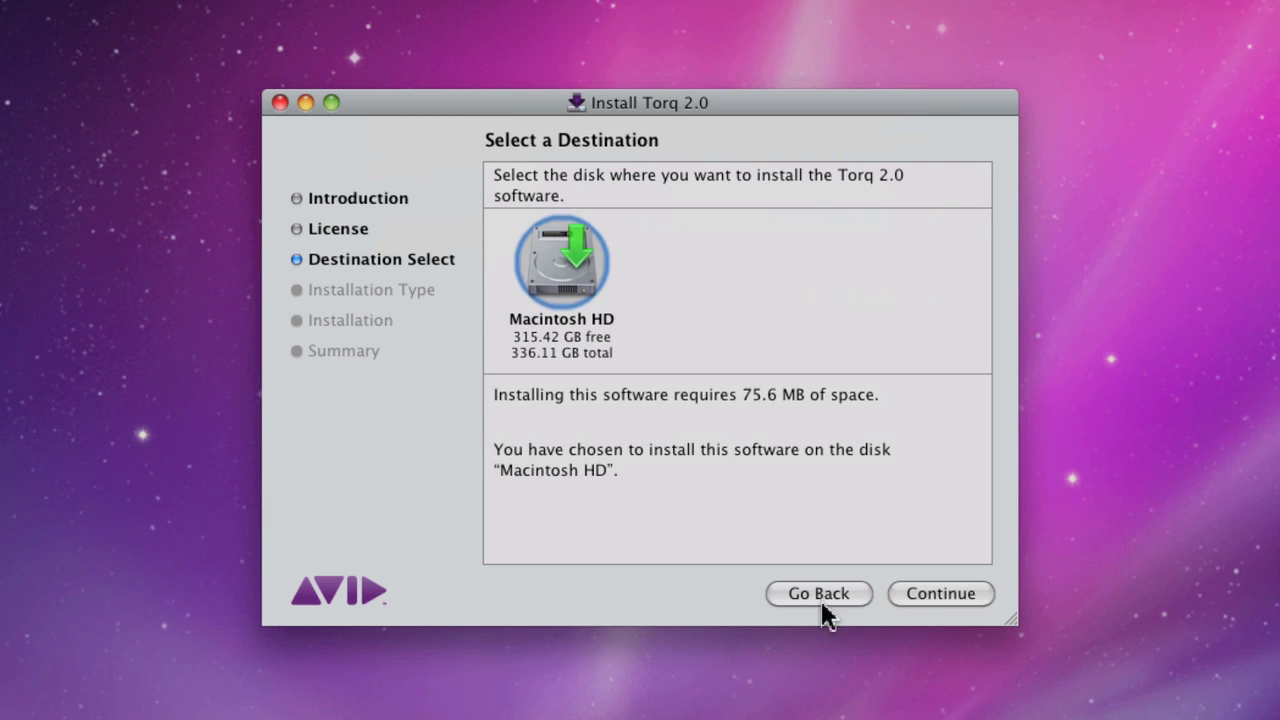
left_click(914, 596)
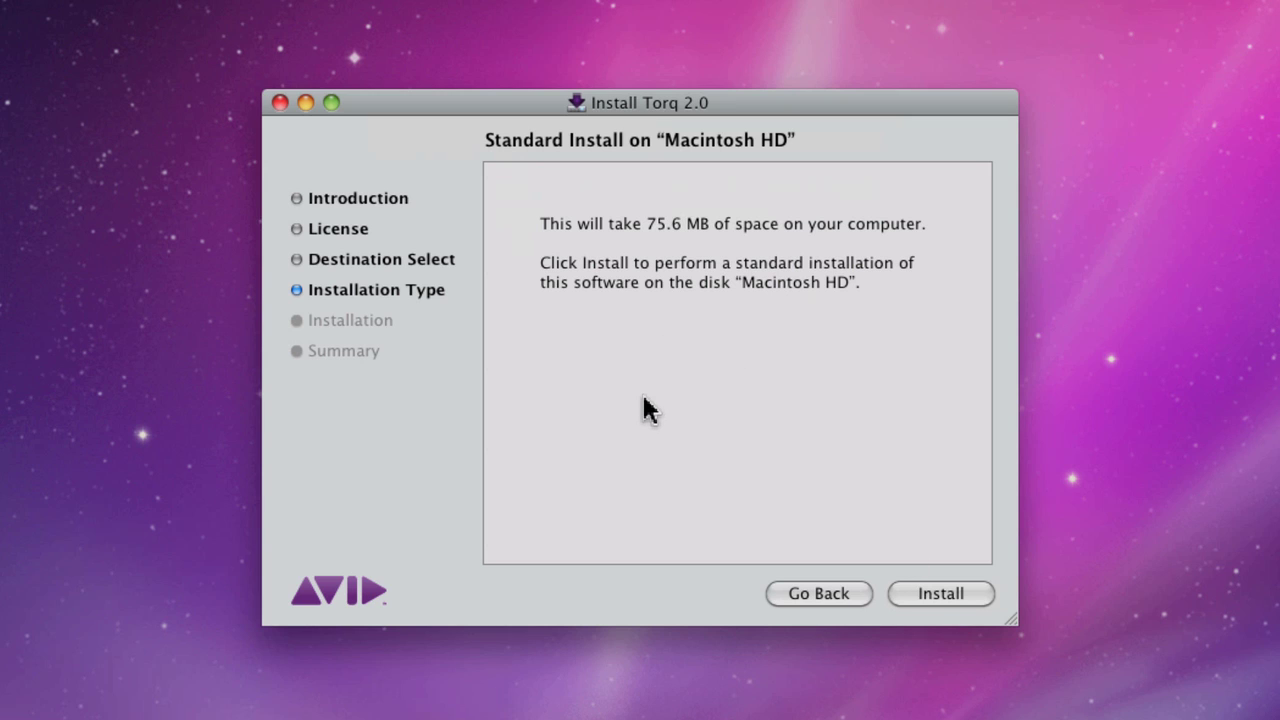
Step: Start the standard install, enter the administrator password, and let the installation complete
left_click(941, 592)
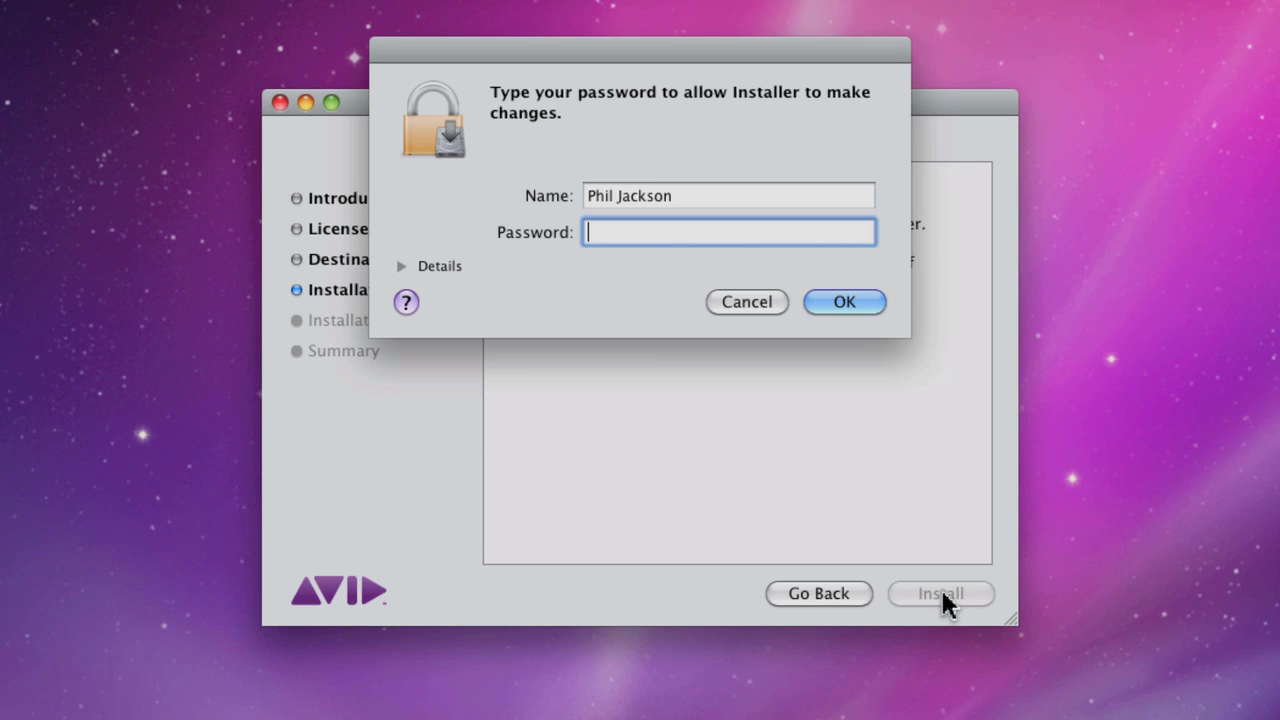
type("*********")
key("Return")
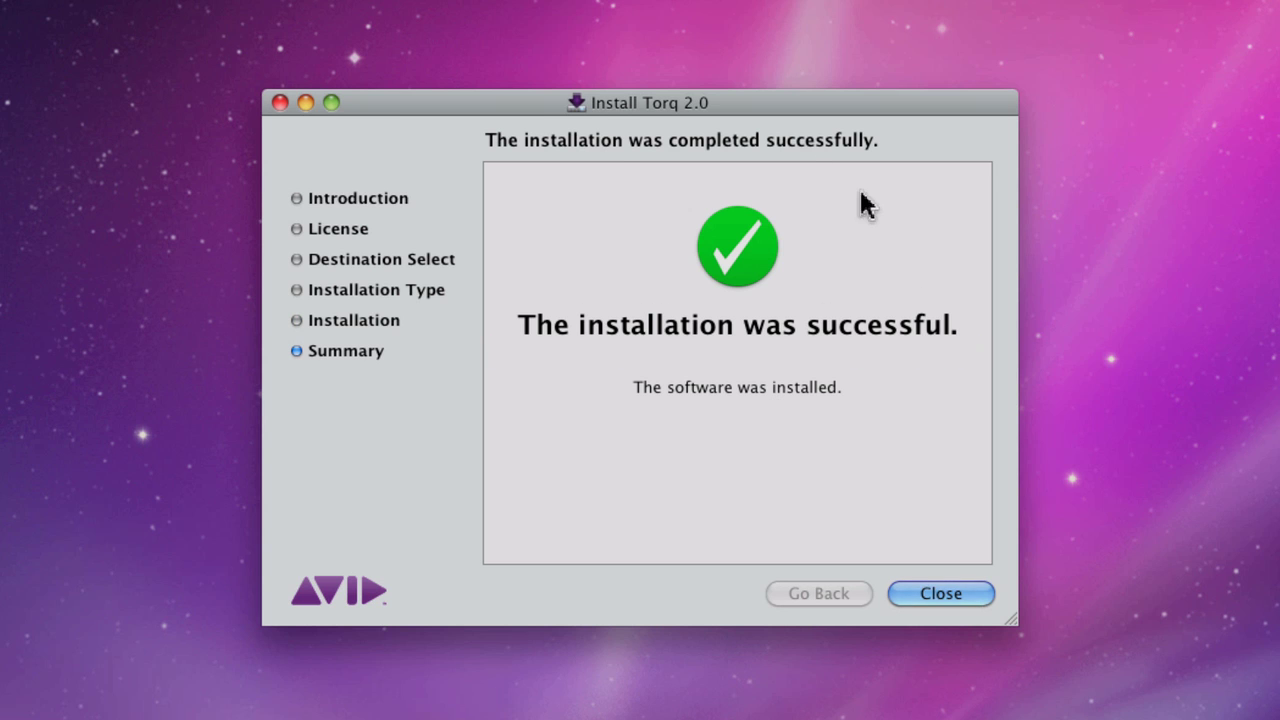
Step: Close the Installer and disc window, then drag both Torq 2.0 volumes to the Trash
left_click(925, 594)
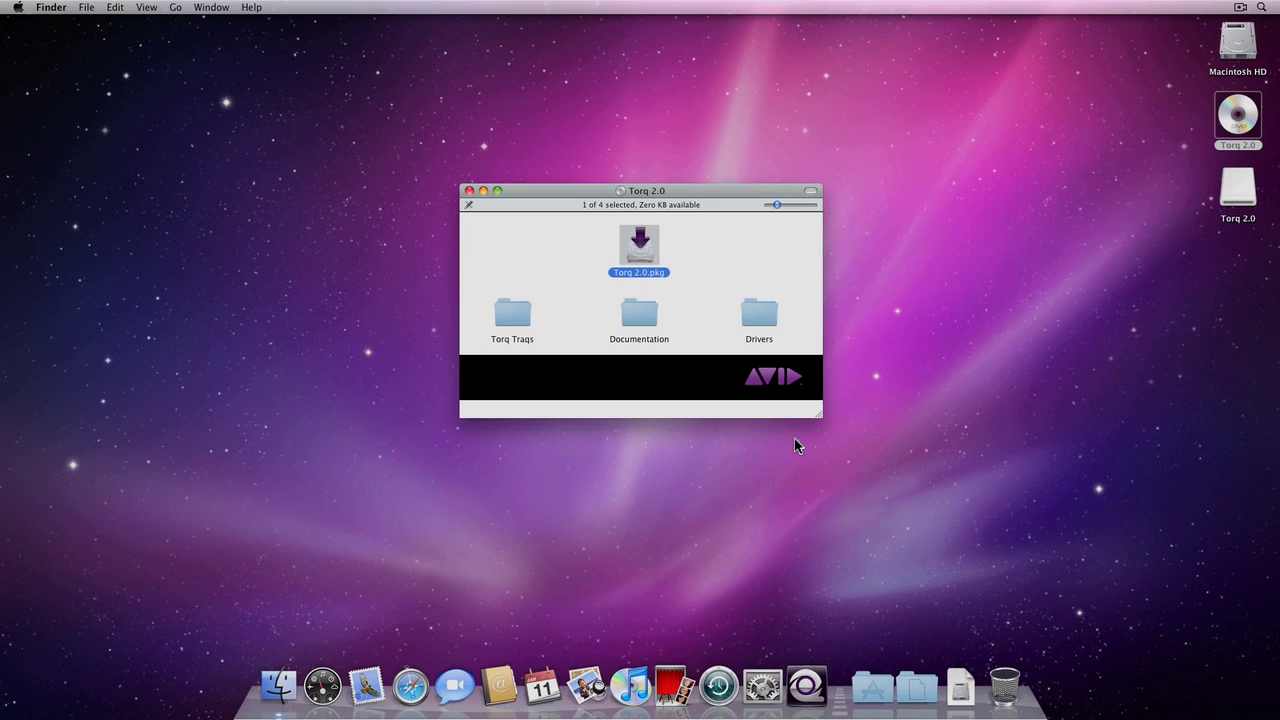
key("super+w")
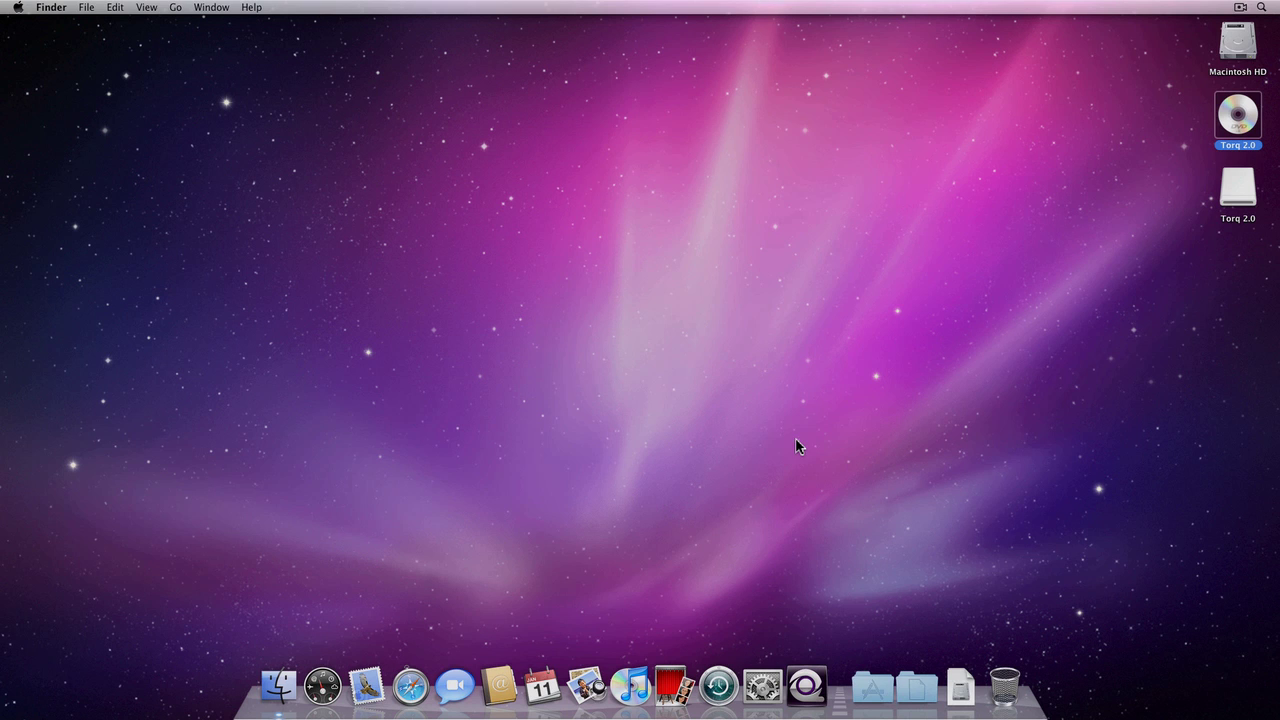
left_click_drag(1237, 128, 1005, 690)
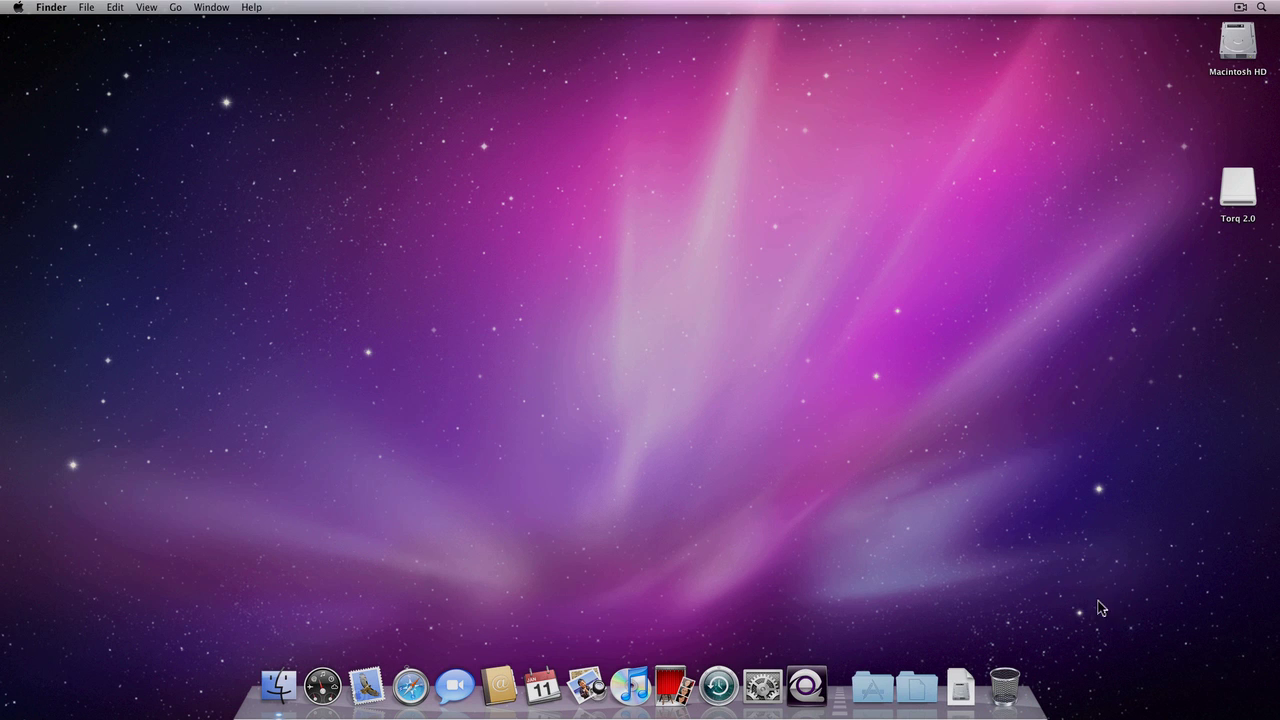
left_click_drag(1237, 201, 1012, 688)
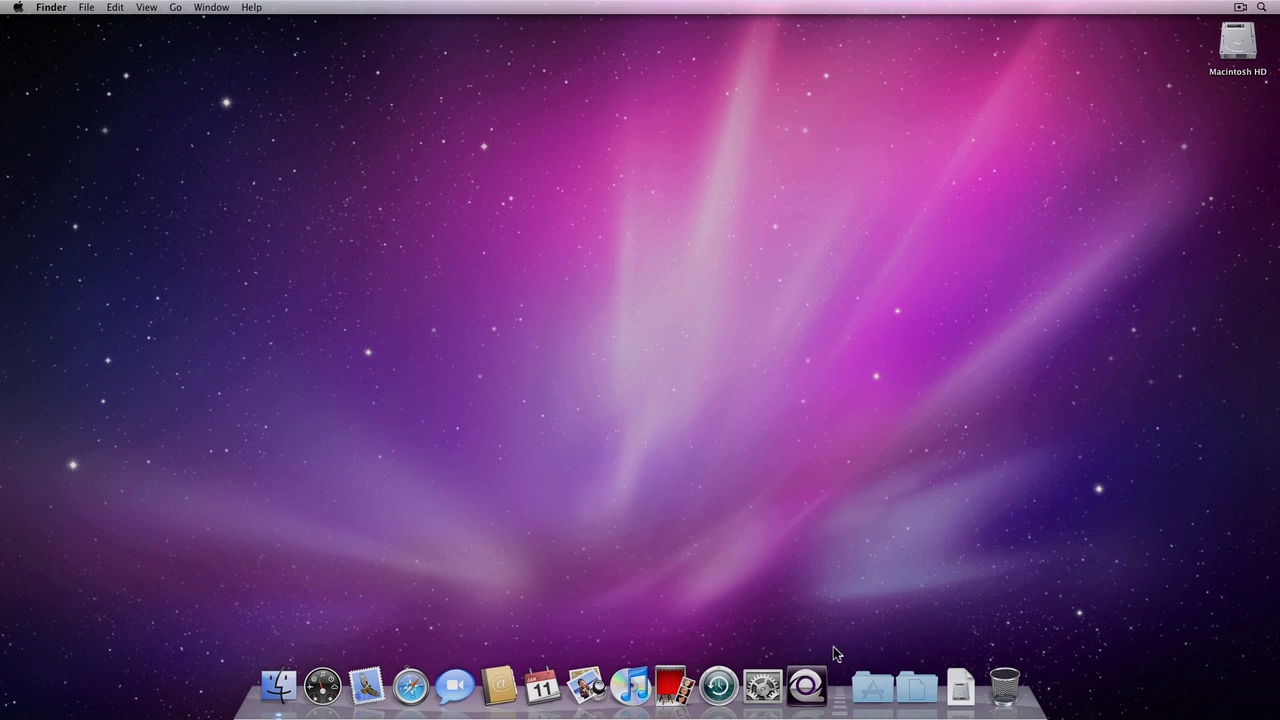
Step: Launch Torq 2.0 from the Dock and advance past Welcome with Internet Activation selected
left_click(808, 686)
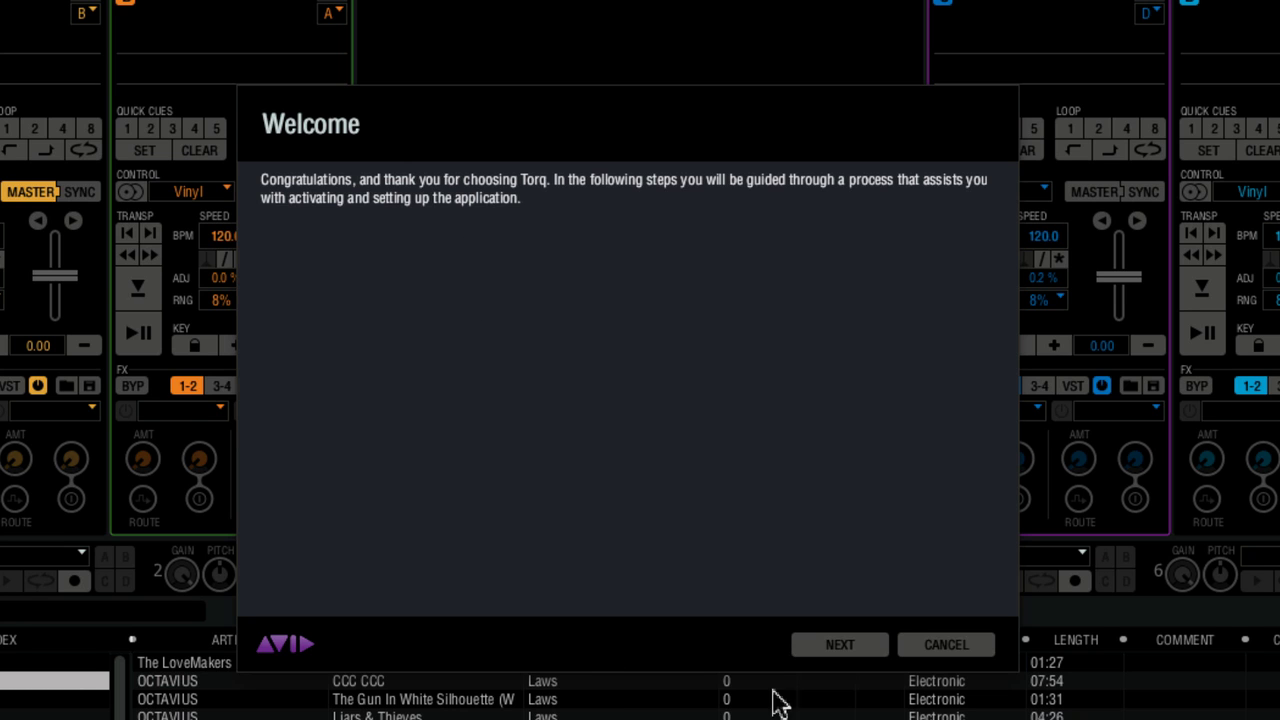
left_click(827, 648)
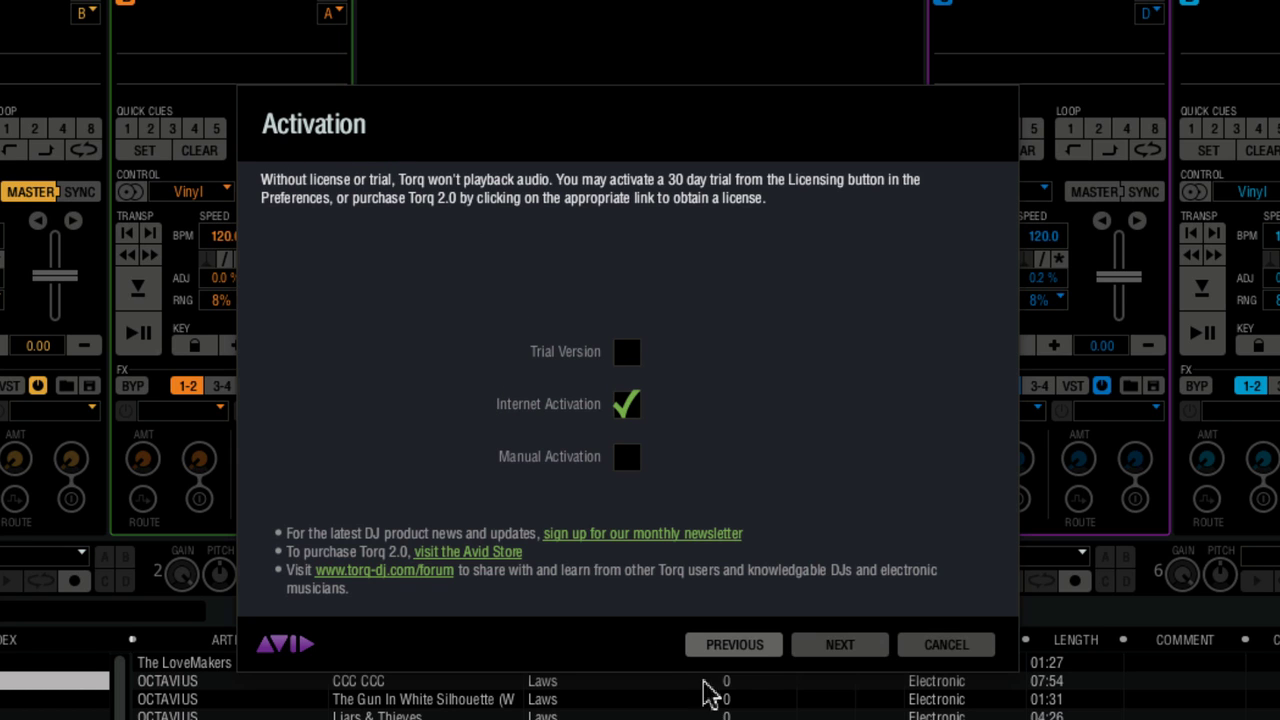
left_click(846, 652)
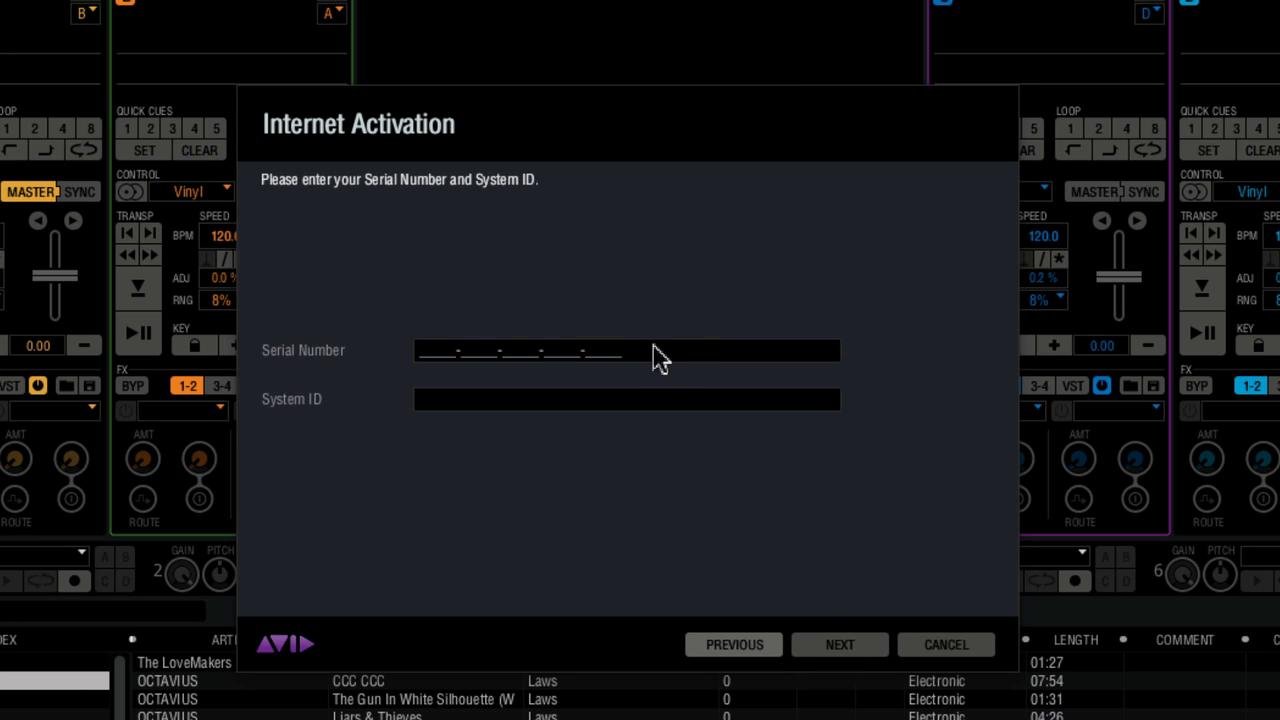
Step: Paste the serial number and System ID into their fields, then go back to Activation
left_click(424, 355)
key("ctrl+v")
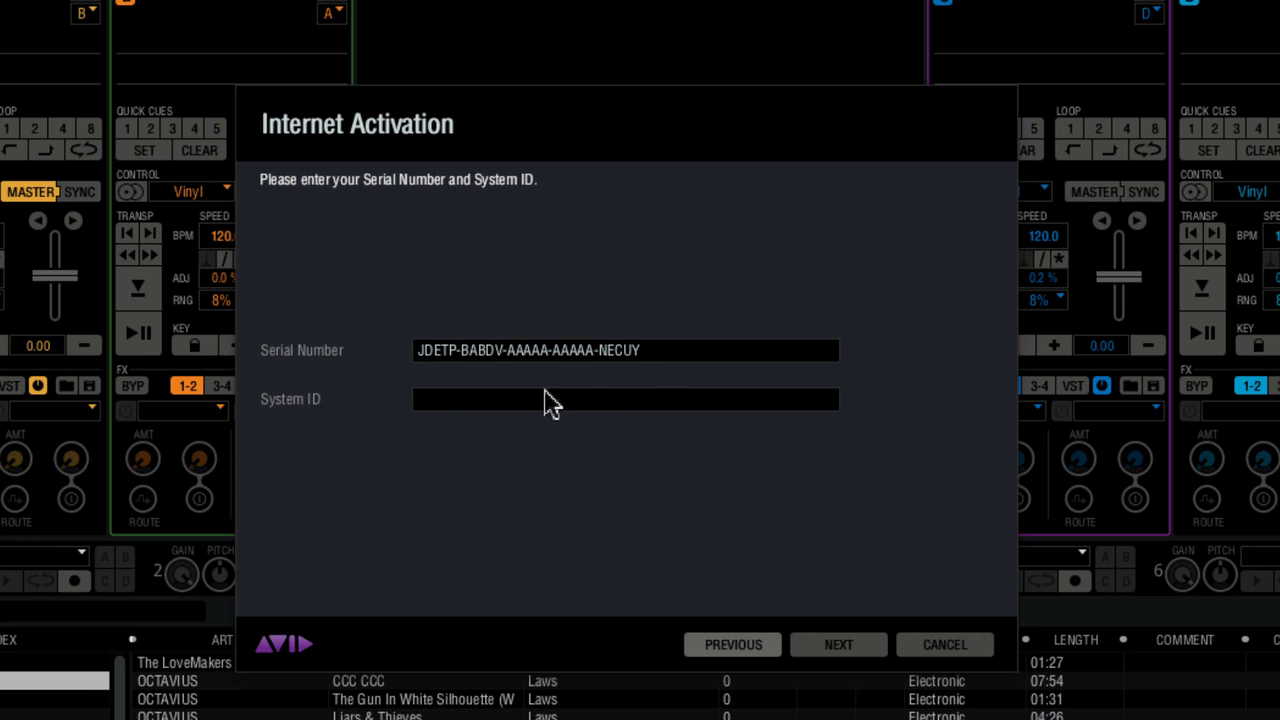
key("ctrl+v")
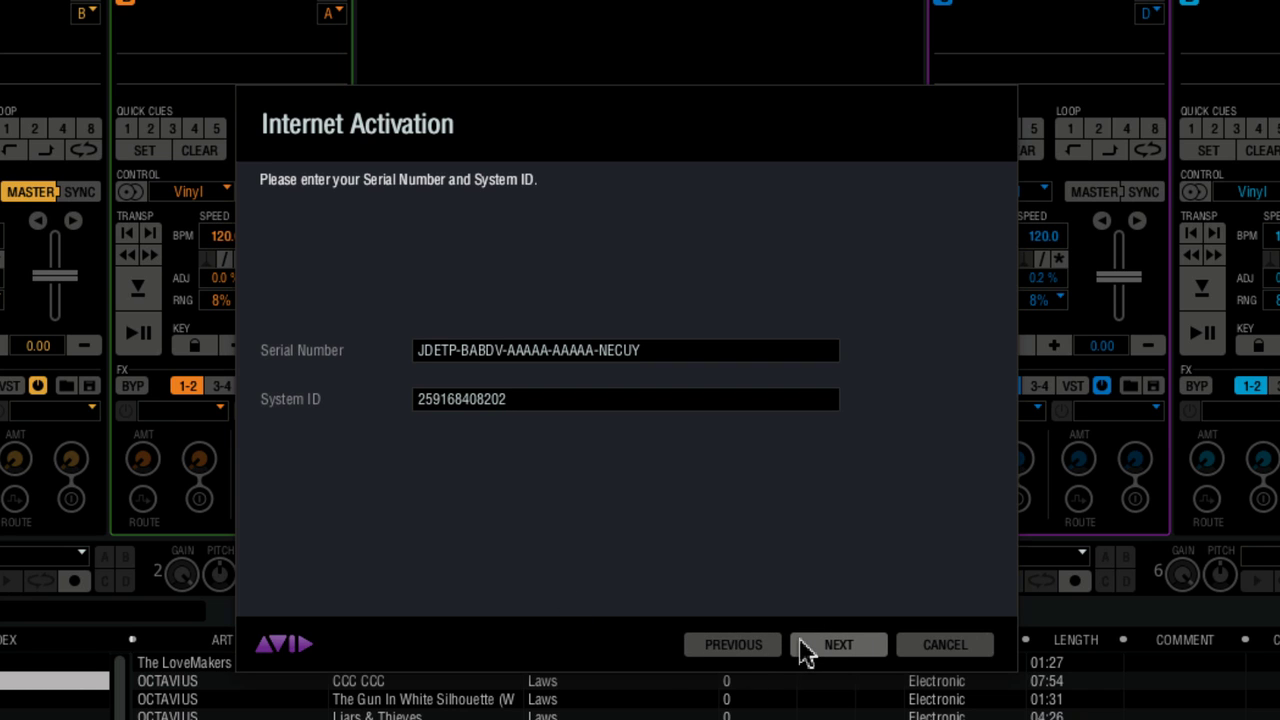
left_click(731, 648)
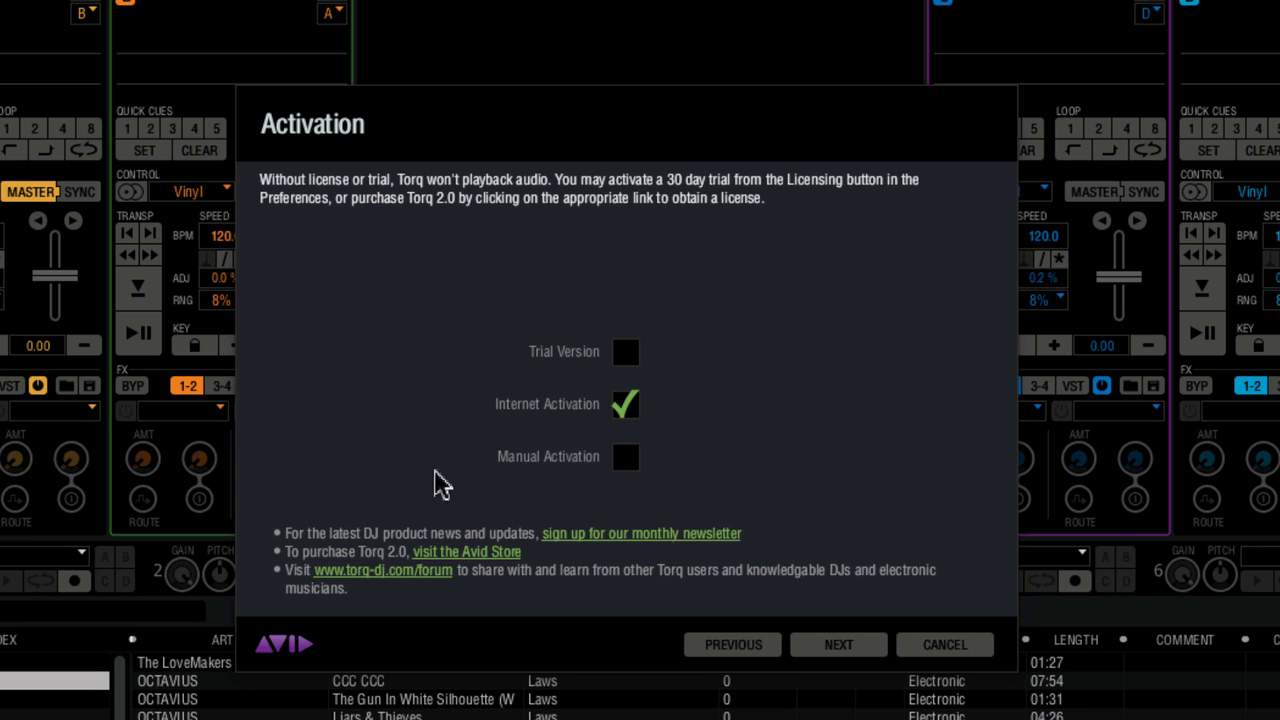
Step: Tick Manual Activation and continue to the manual activation details page
left_click(625, 458)
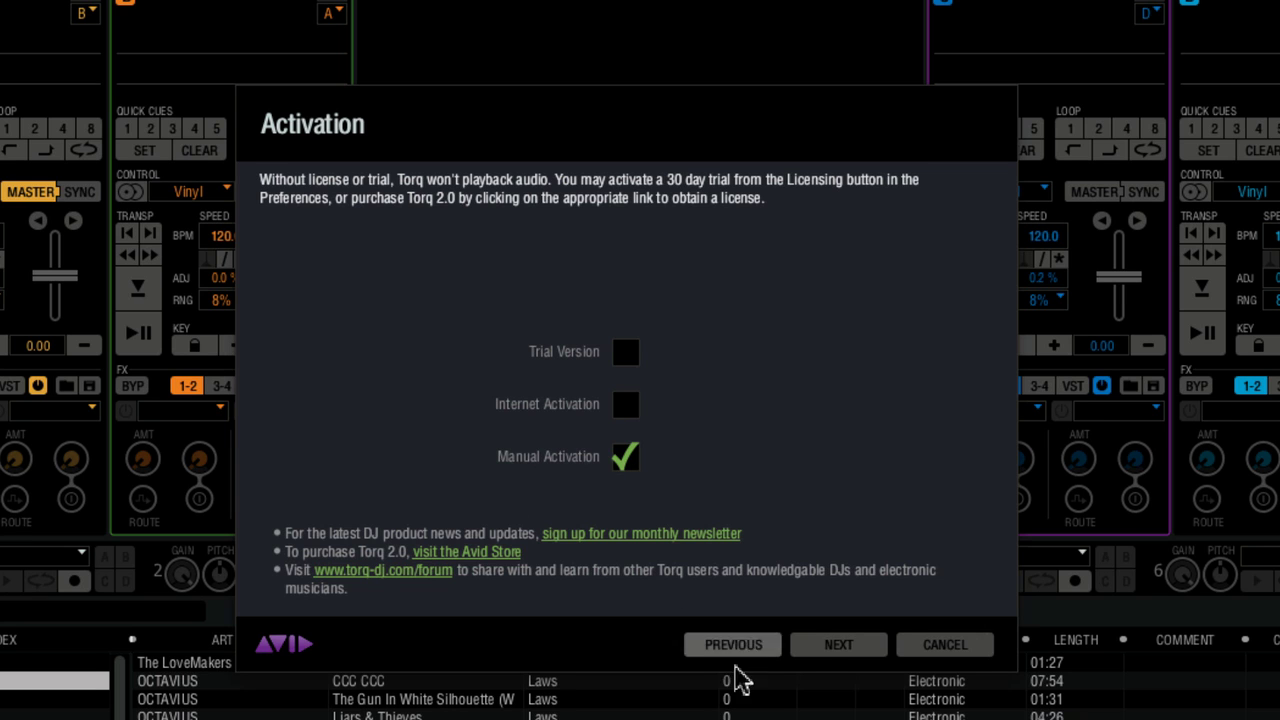
left_click(822, 652)
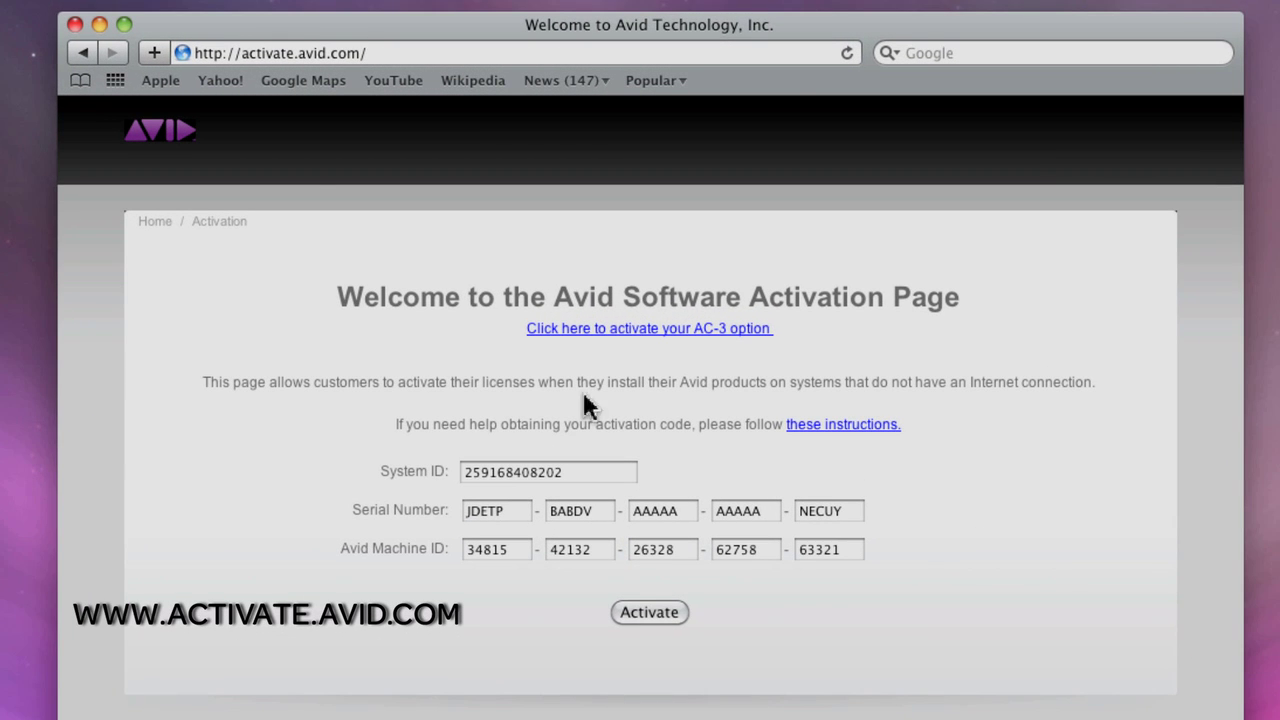
Step: Activate on activate.avid.com using the filled-in System ID, serial and Machine ID
left_click(644, 614)
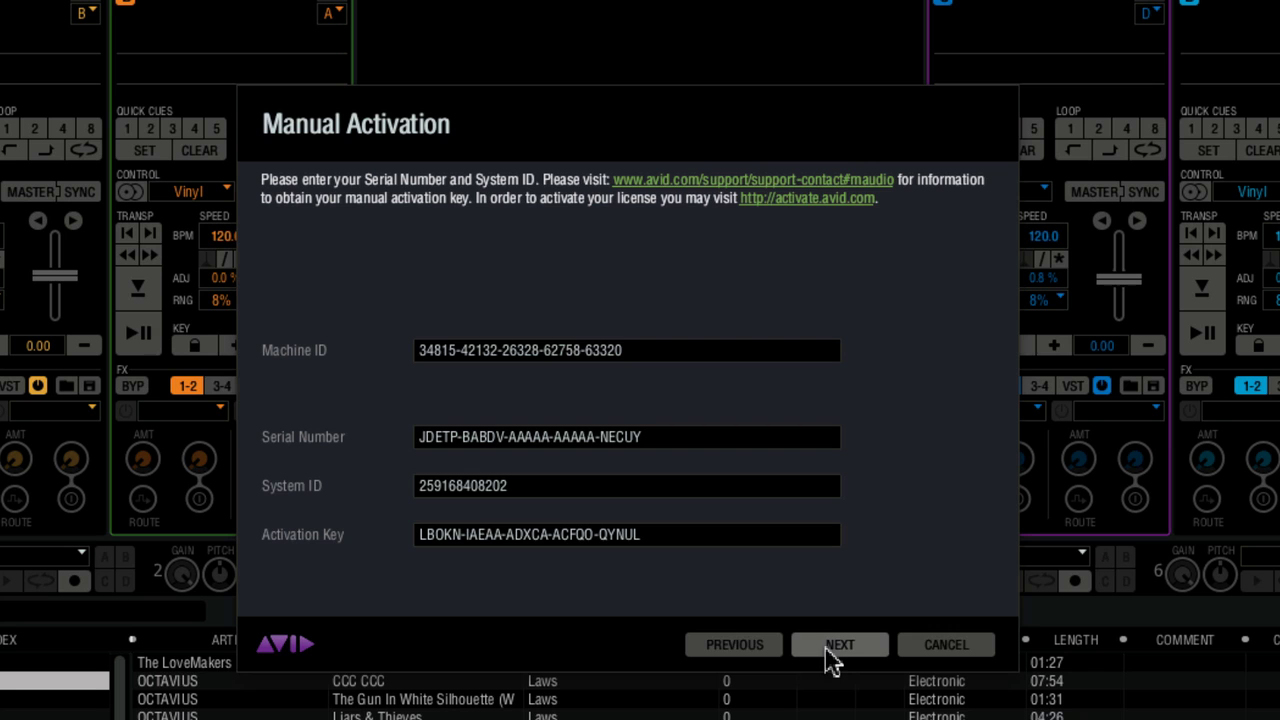
Step: Click PREVIOUS on the Manual Activation page to return to Activation options
left_click(752, 648)
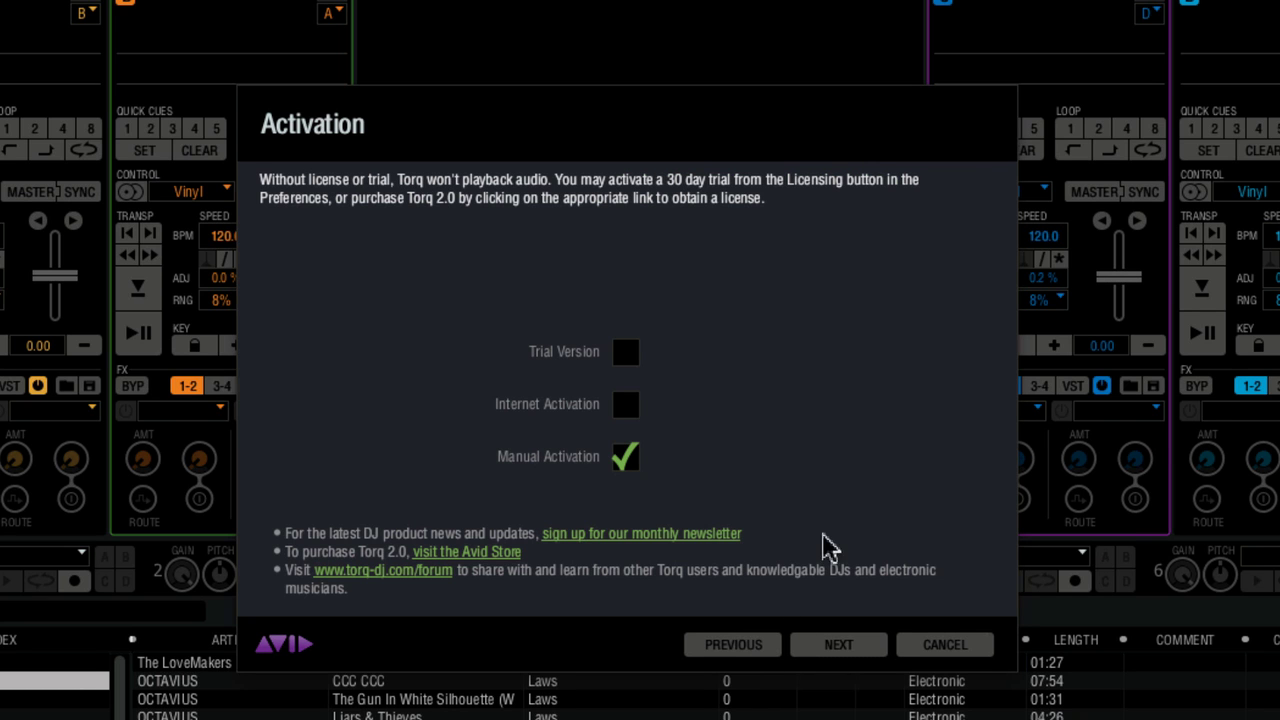
Step: Choose Trial Version, activate the 30-day trial, and continue to the Setup Assistant
left_click(627, 358)
left_click(835, 648)
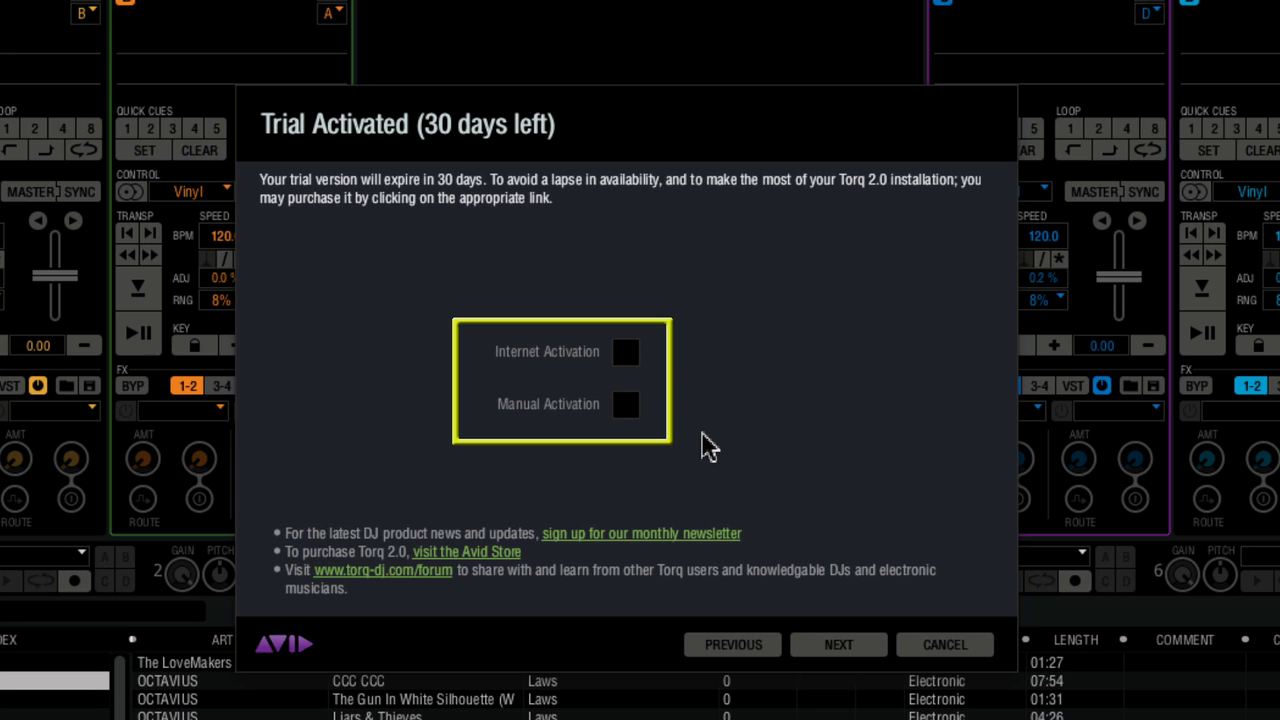
left_click(844, 652)
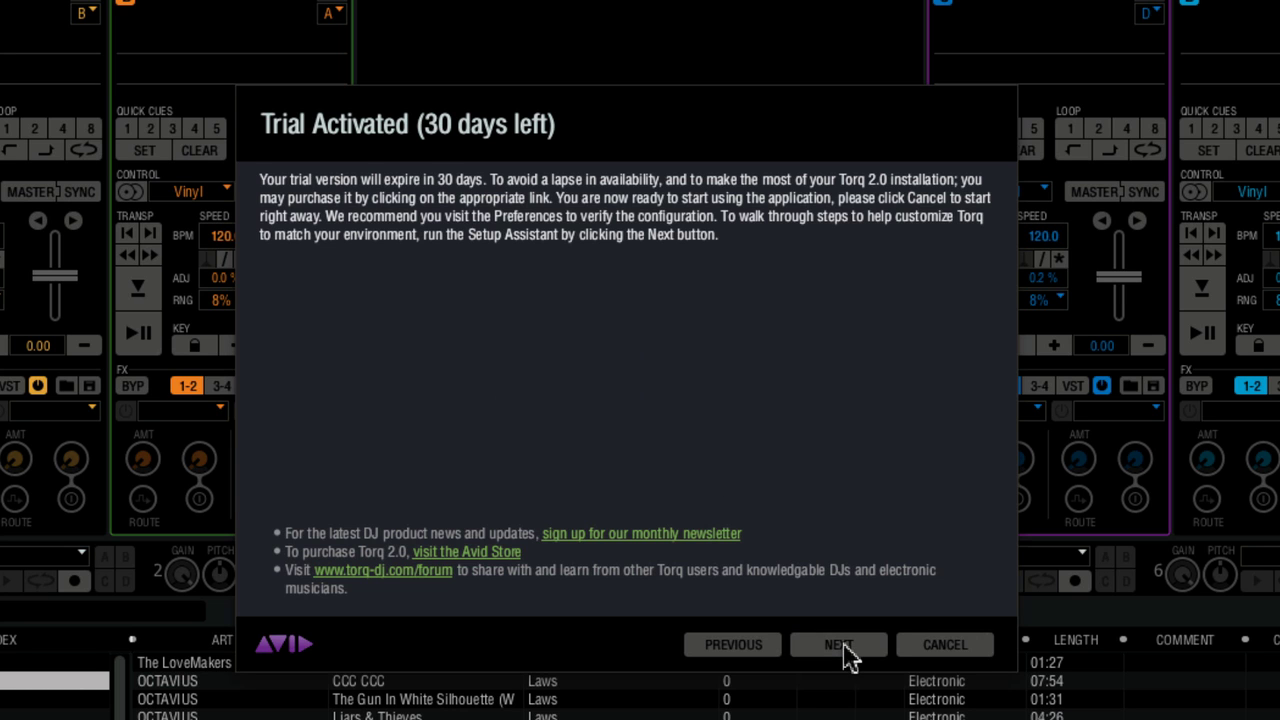
left_click(840, 645)
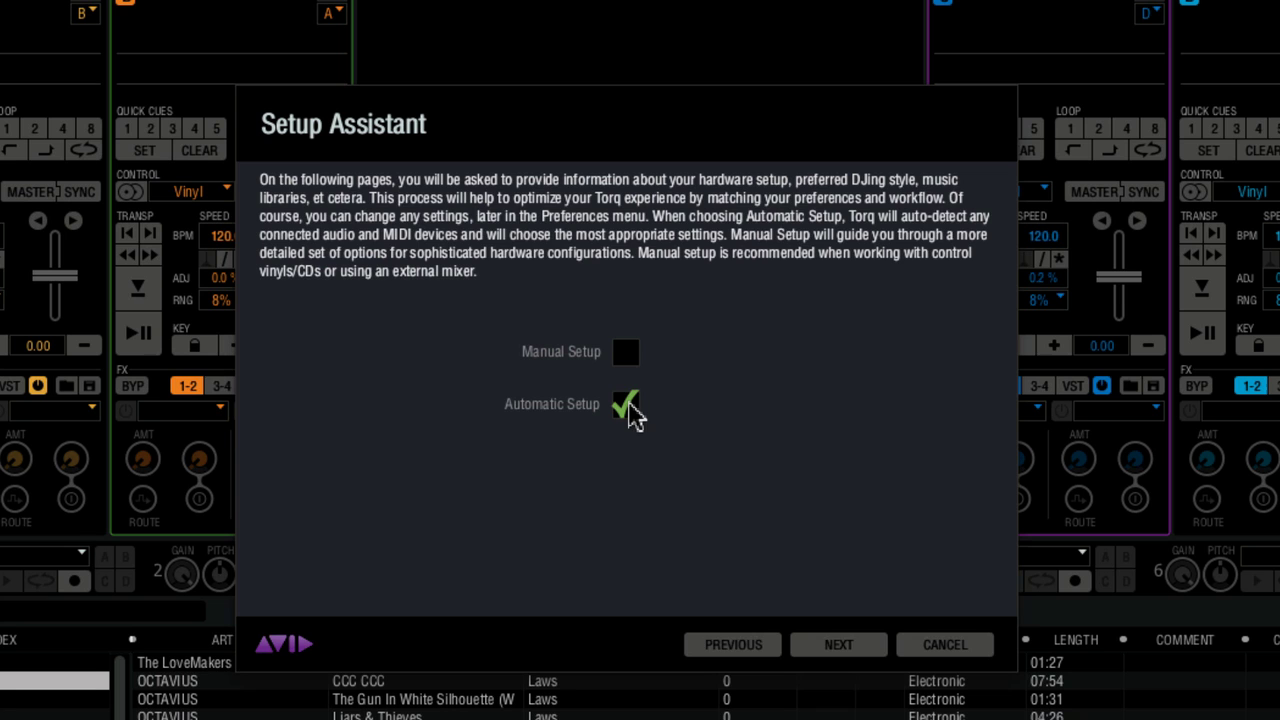
Step: Accept Automatic Setup and its four-deck M-Audio Xponent summary to reach the Enjoy page
left_click(839, 645)
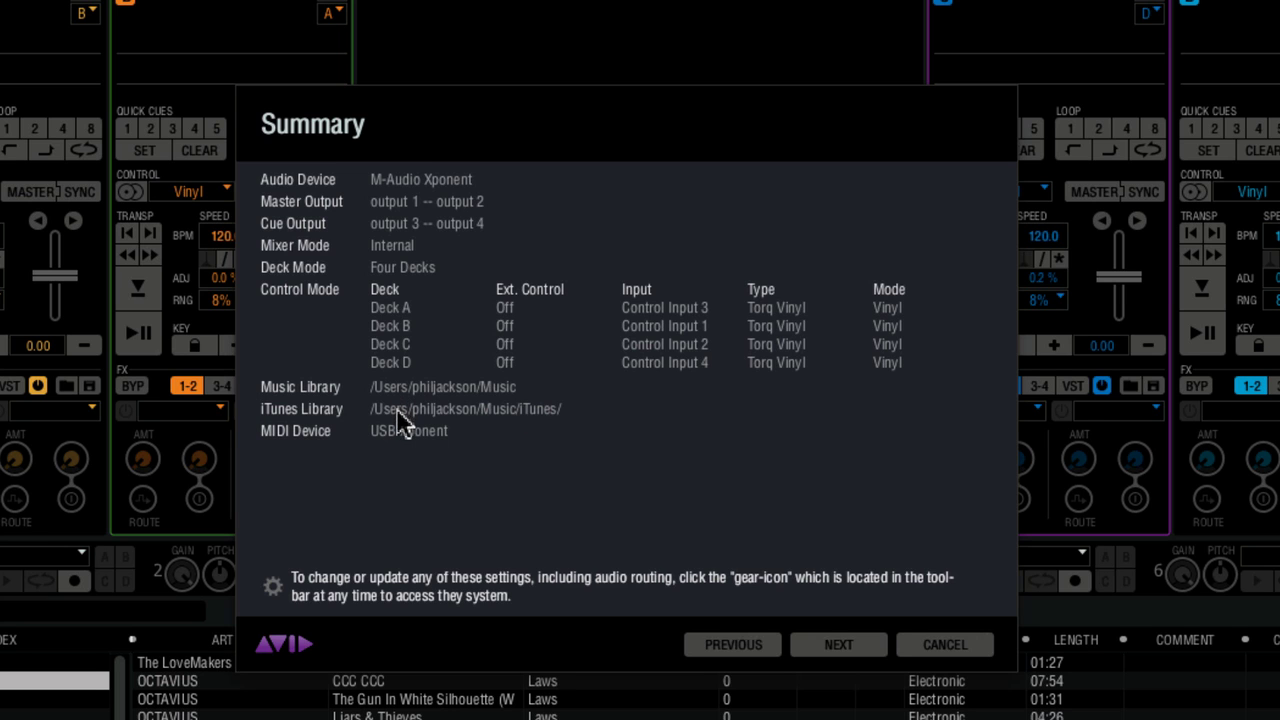
left_click(841, 655)
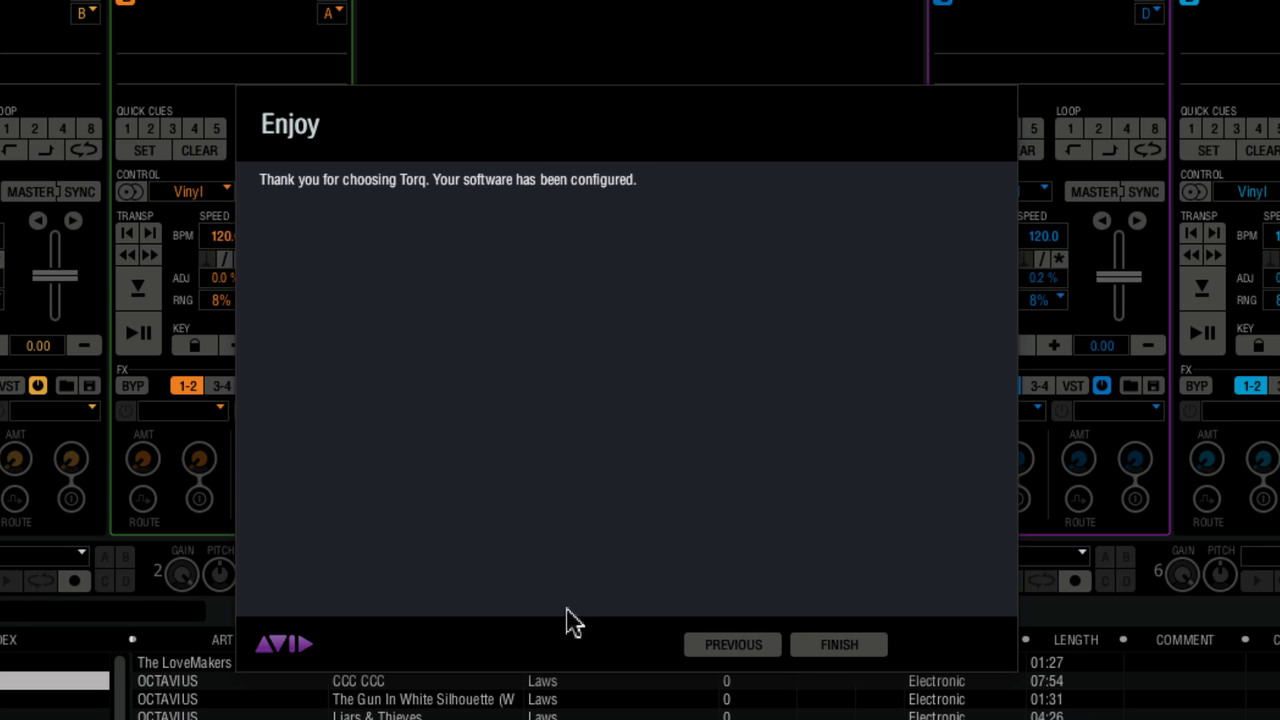
Step: Go back to the setup type choice and switch to Manual Setup
left_click(735, 648)
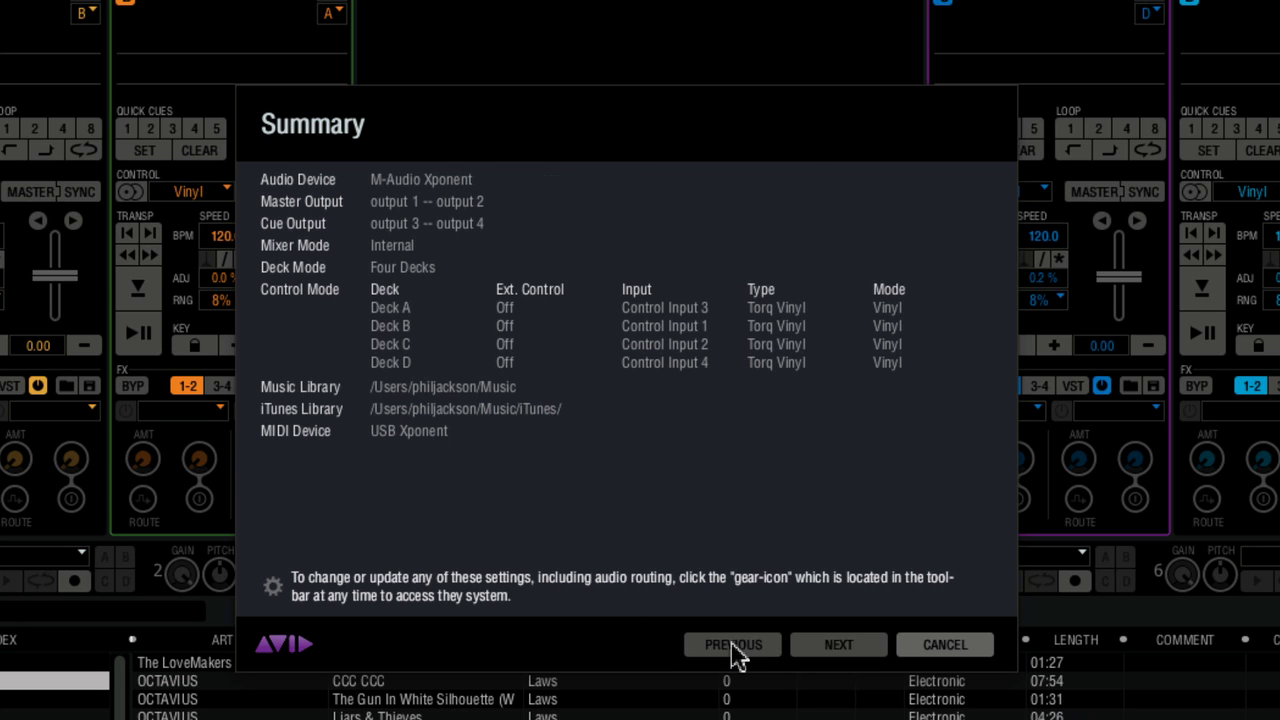
left_click(734, 648)
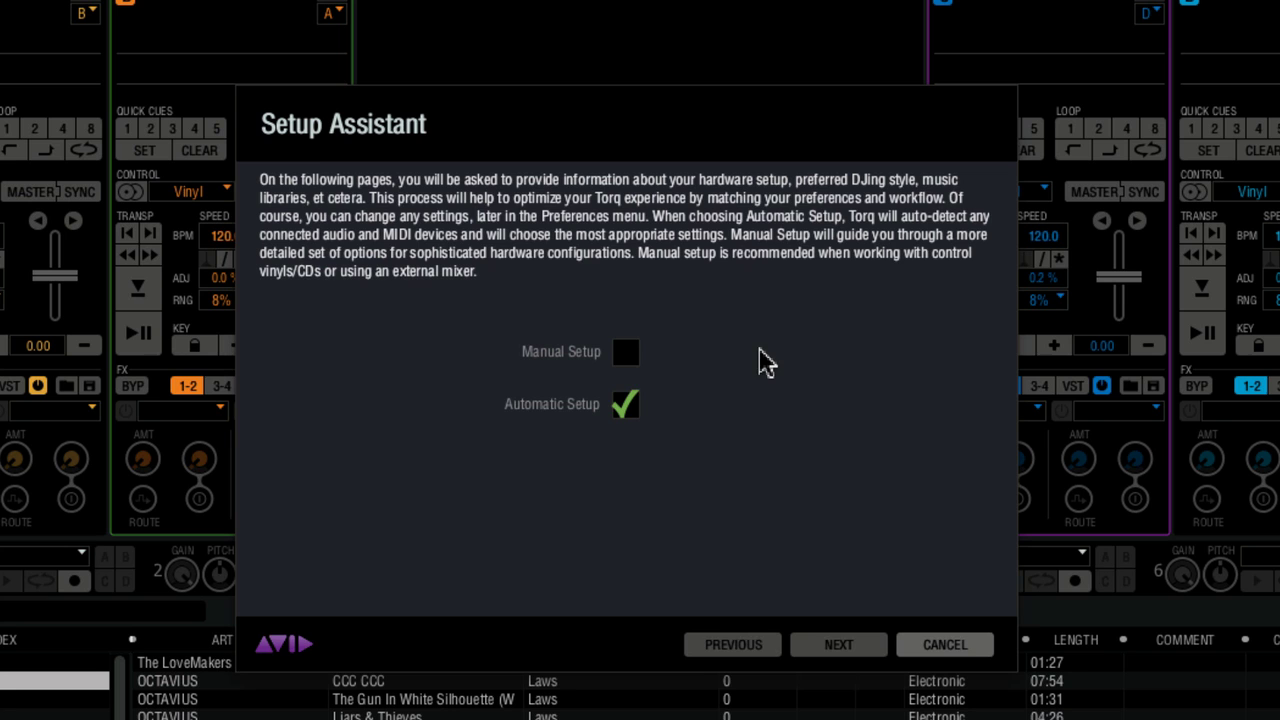
left_click(624, 354)
left_click(838, 646)
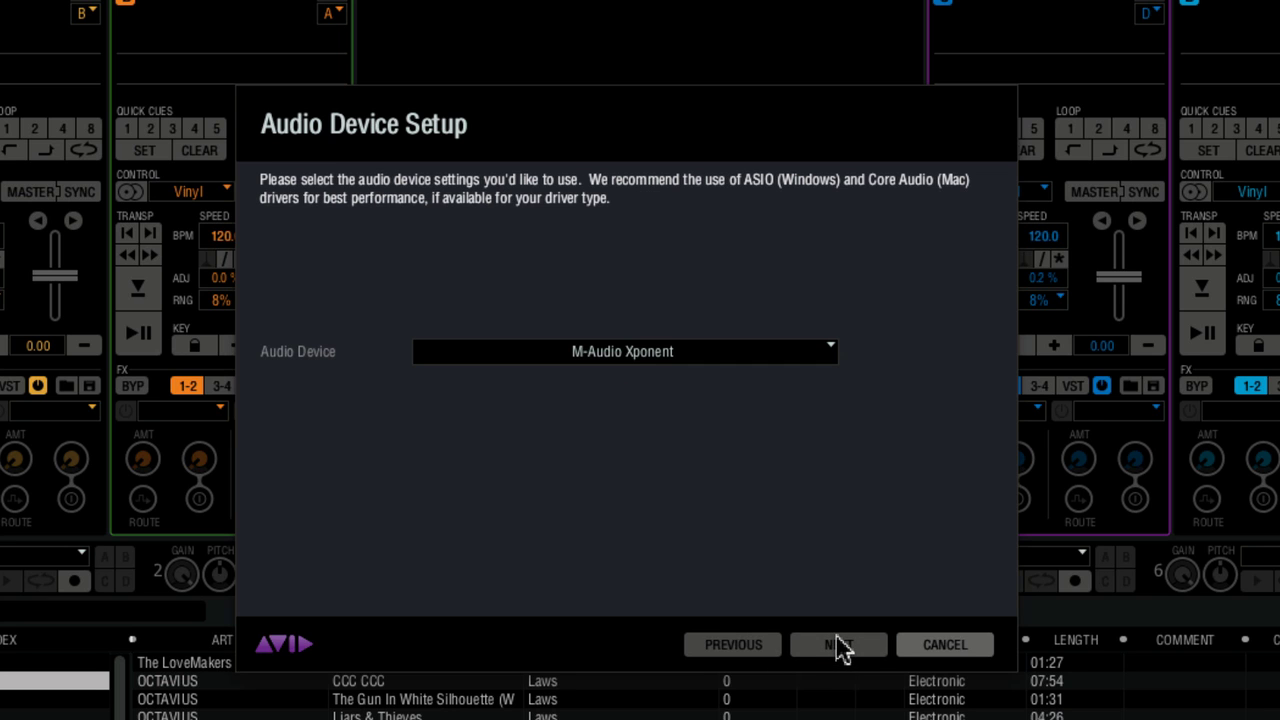
Step: Set the audio device to M-Audio Xponent and continue to the mixer mode page
left_click(593, 355)
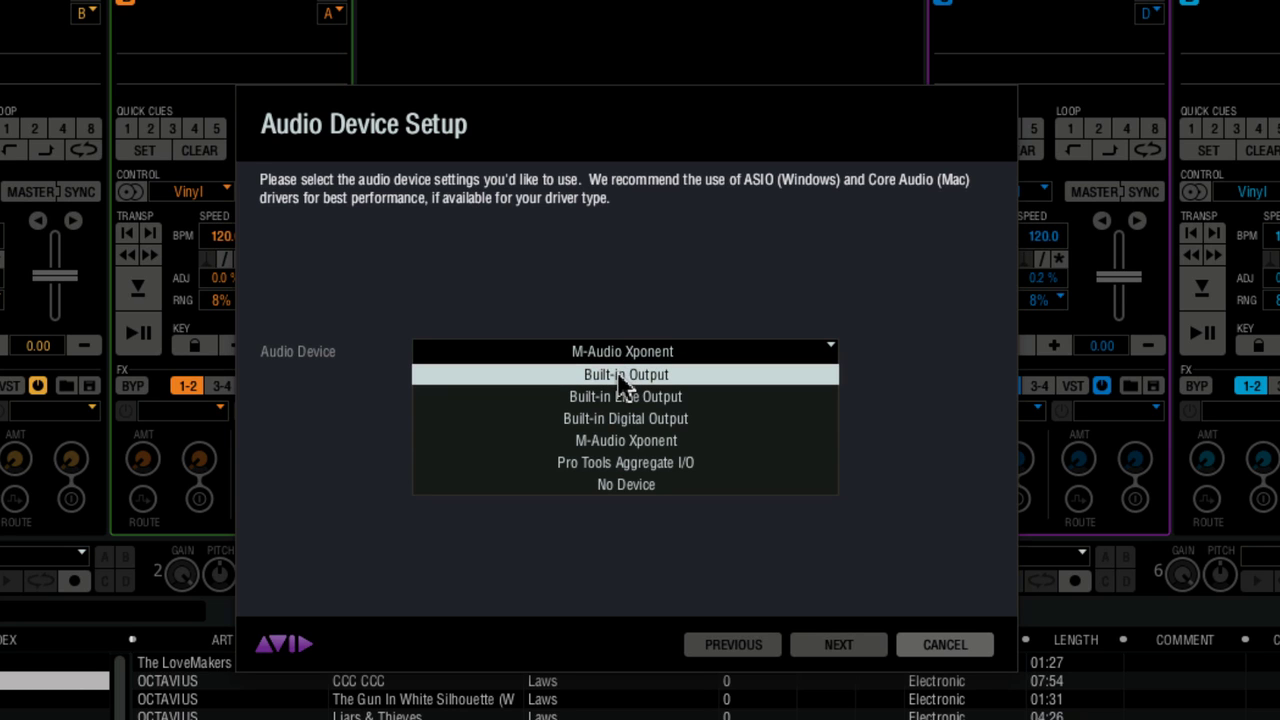
left_click(620, 382)
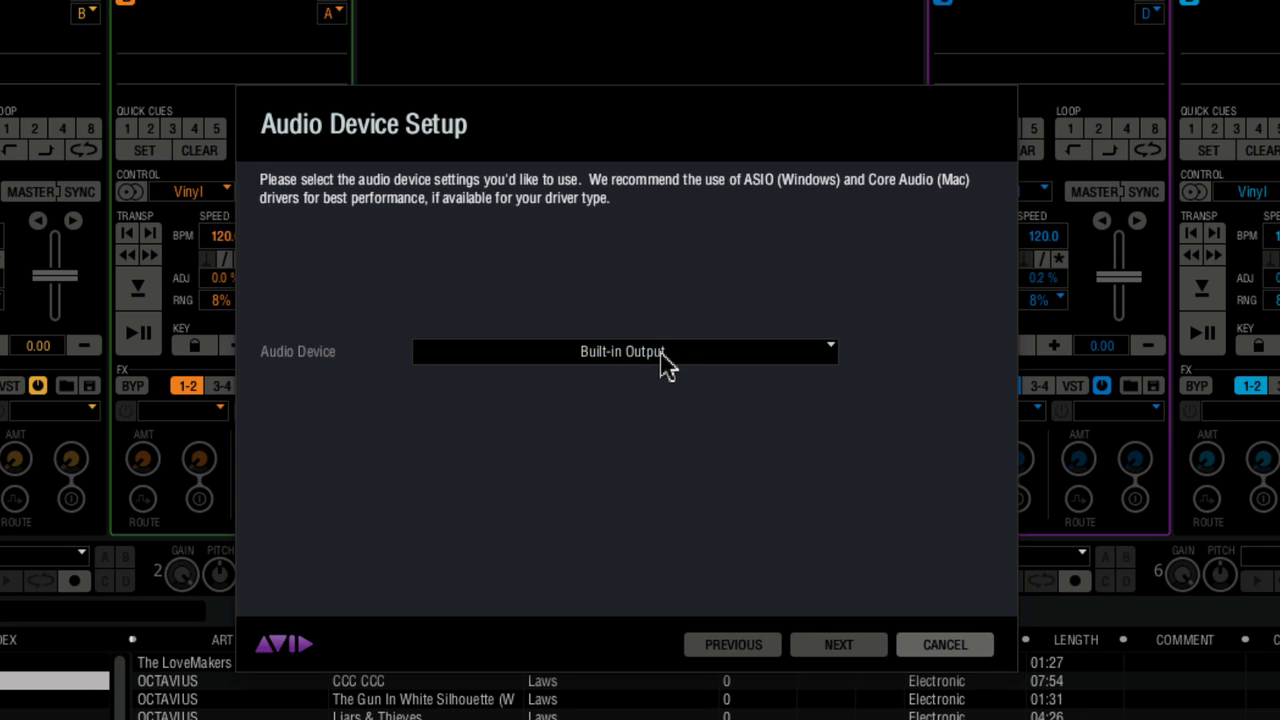
left_click(663, 355)
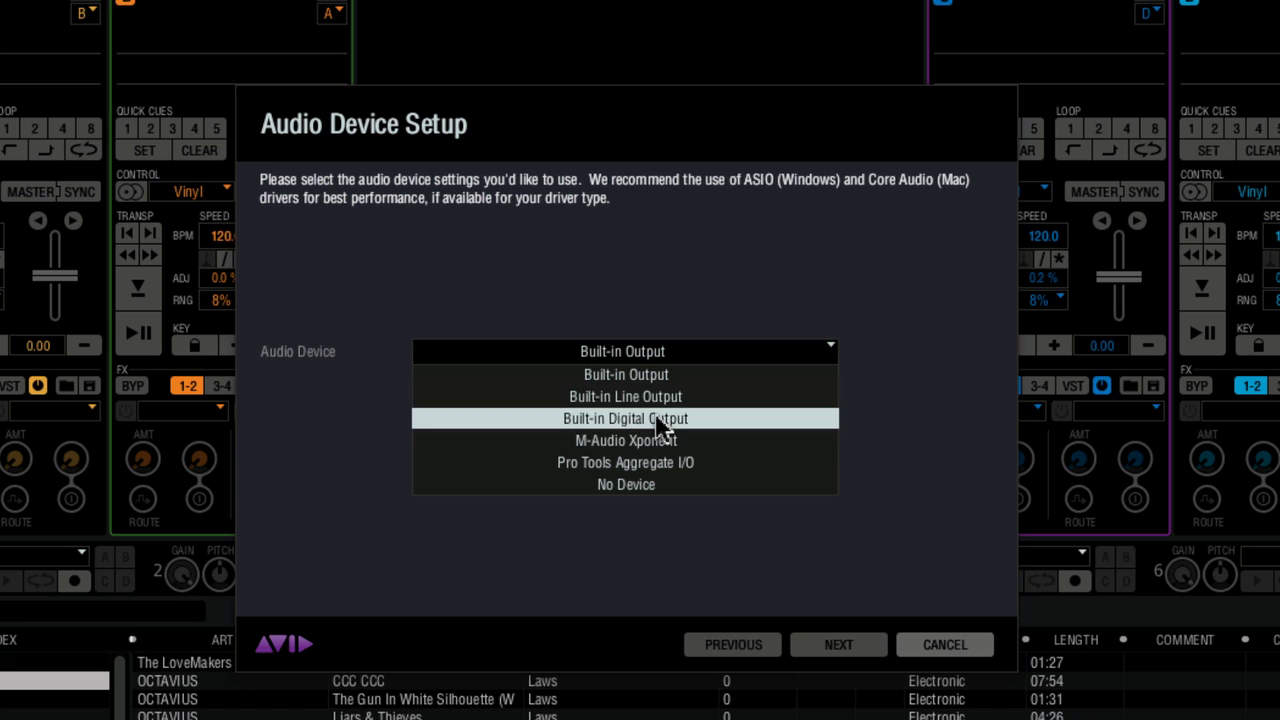
left_click(660, 441)
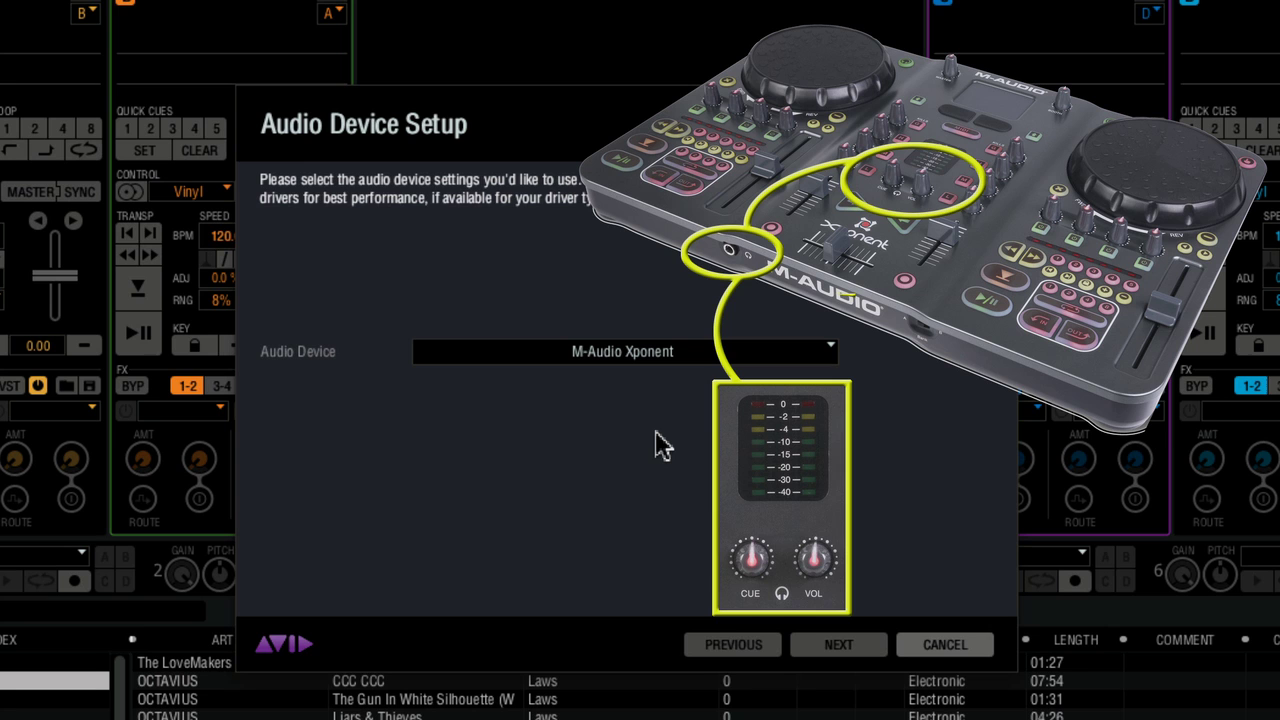
left_click(845, 650)
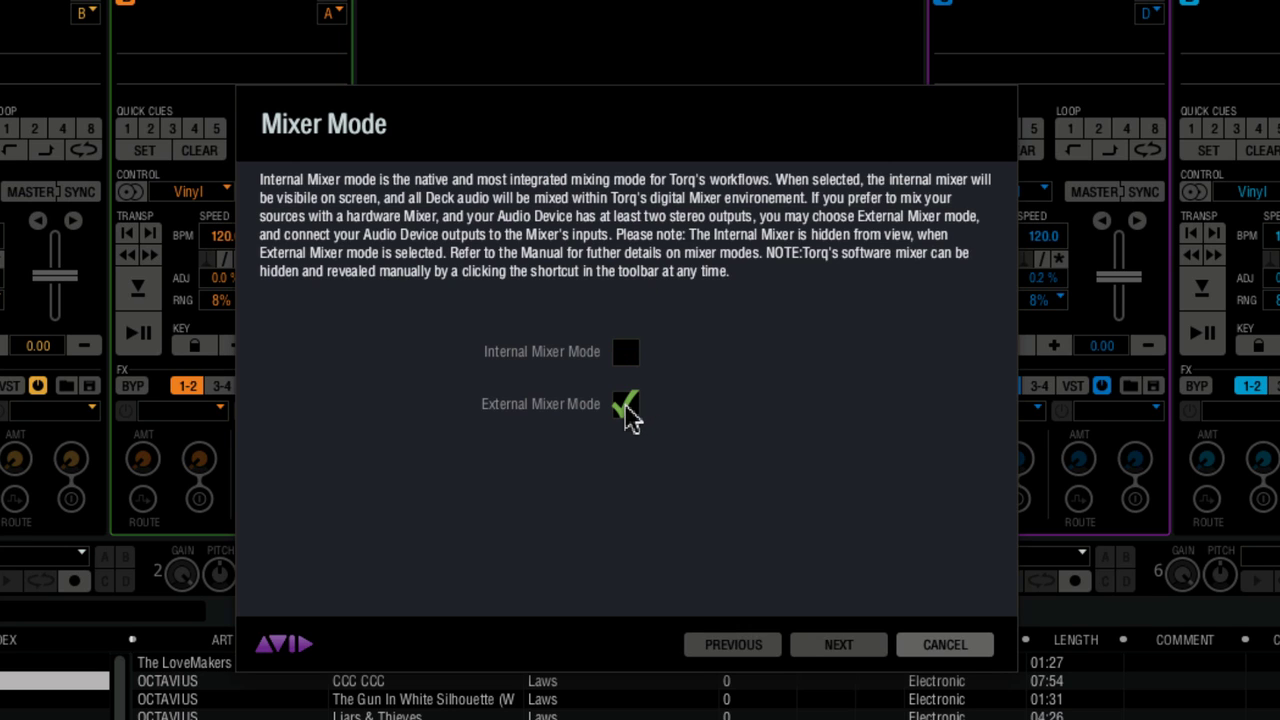
Step: Keep Internal Mixer Mode and choose Two Decks, advancing to MIDI Device Setup
left_click(626, 355)
left_click(807, 650)
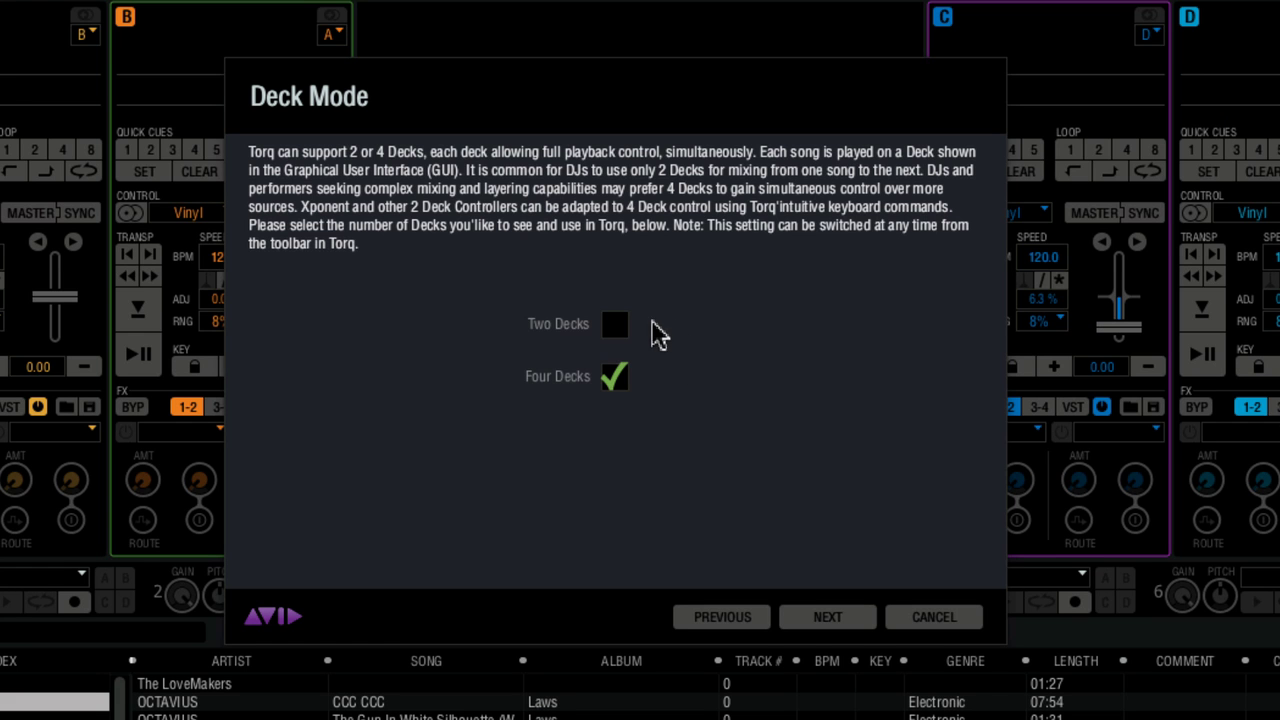
left_click(614, 329)
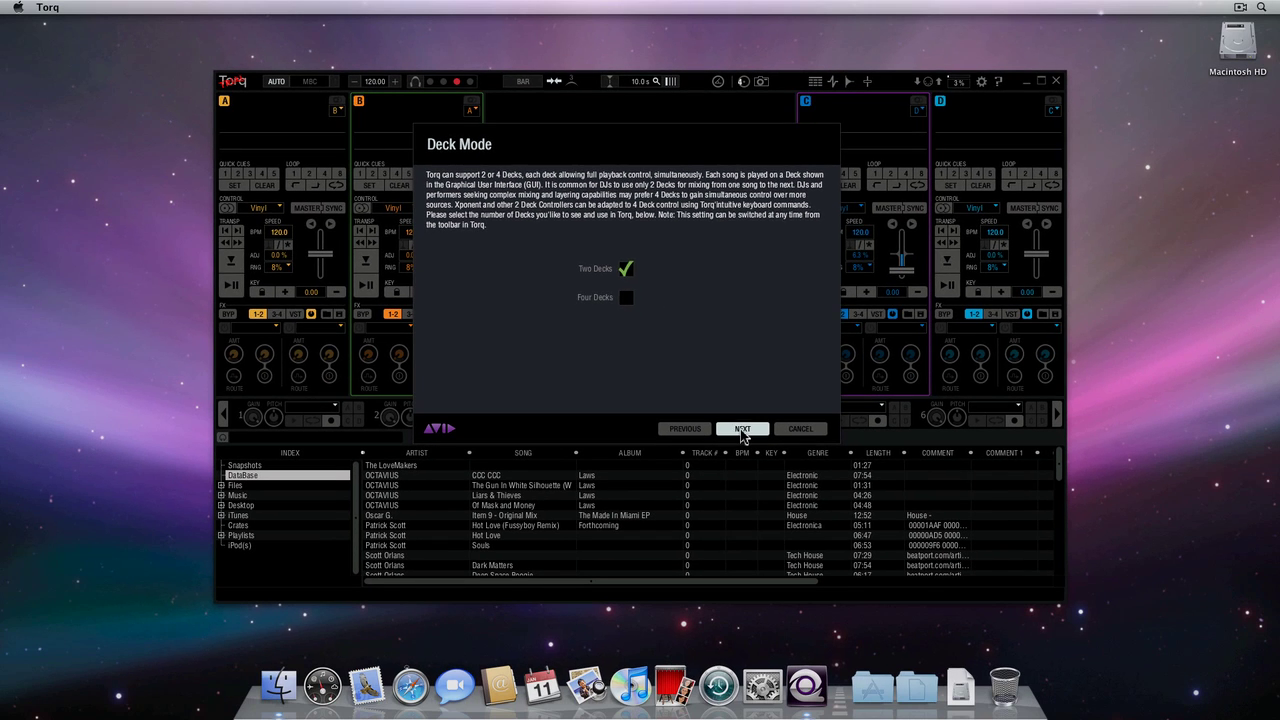
left_click(785, 523)
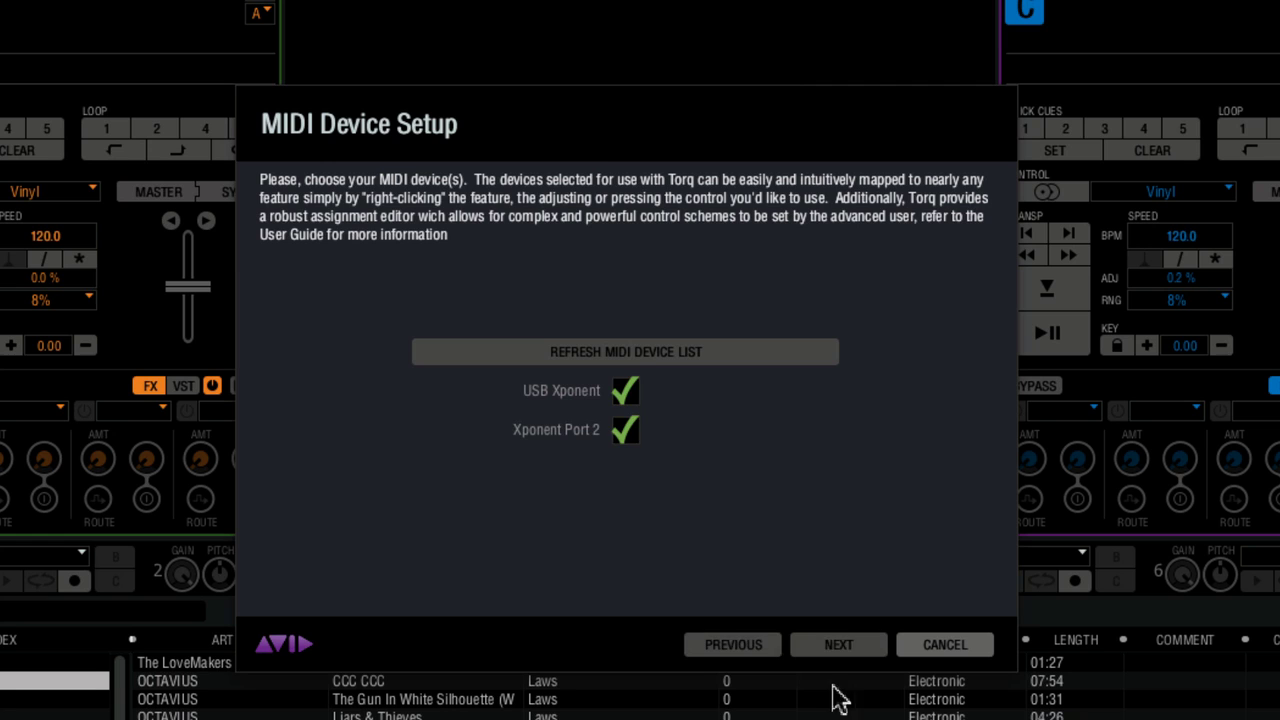
Step: Accept both Xponent MIDI ports, the suggested music and iTunes library folders, and the summary
left_click(846, 648)
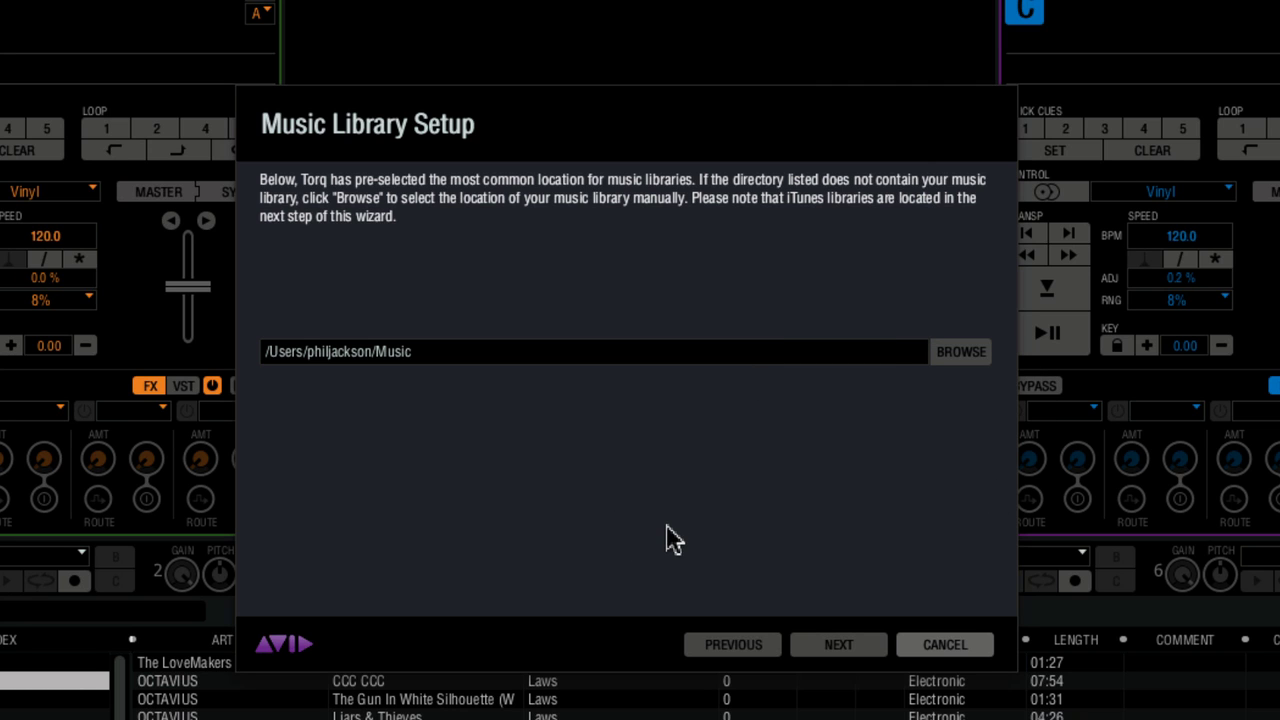
left_click(842, 646)
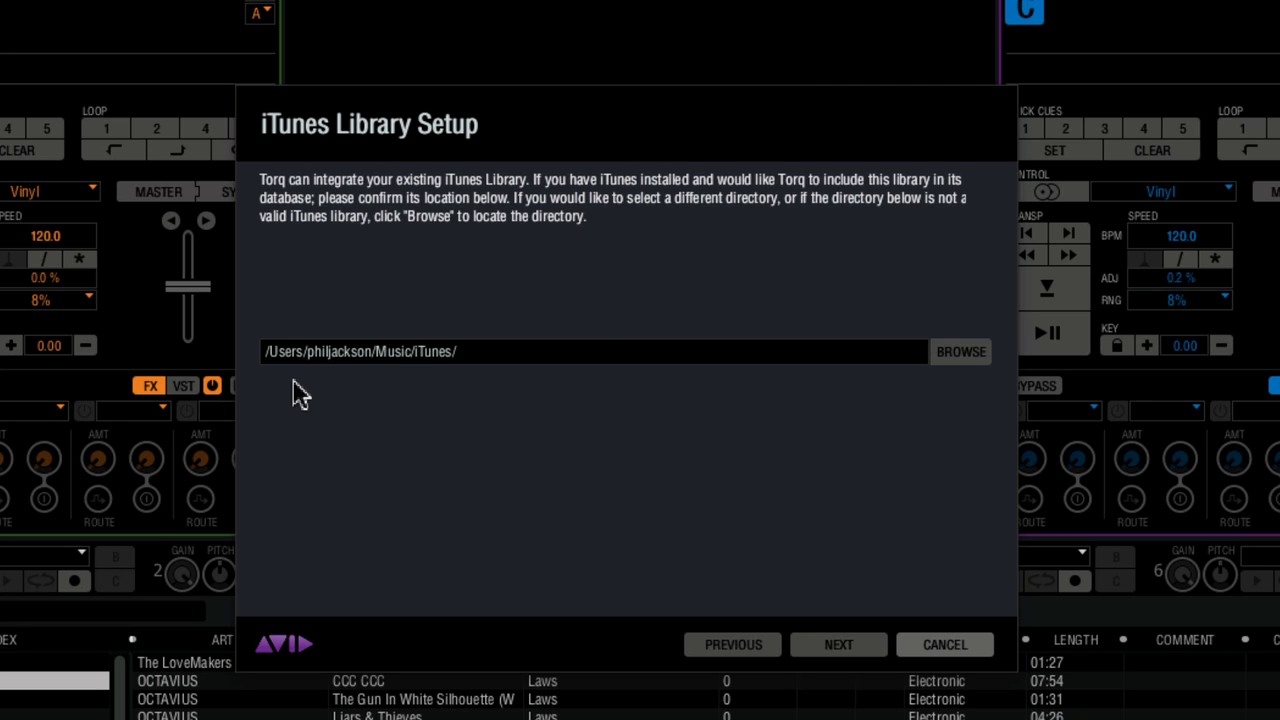
left_click(868, 650)
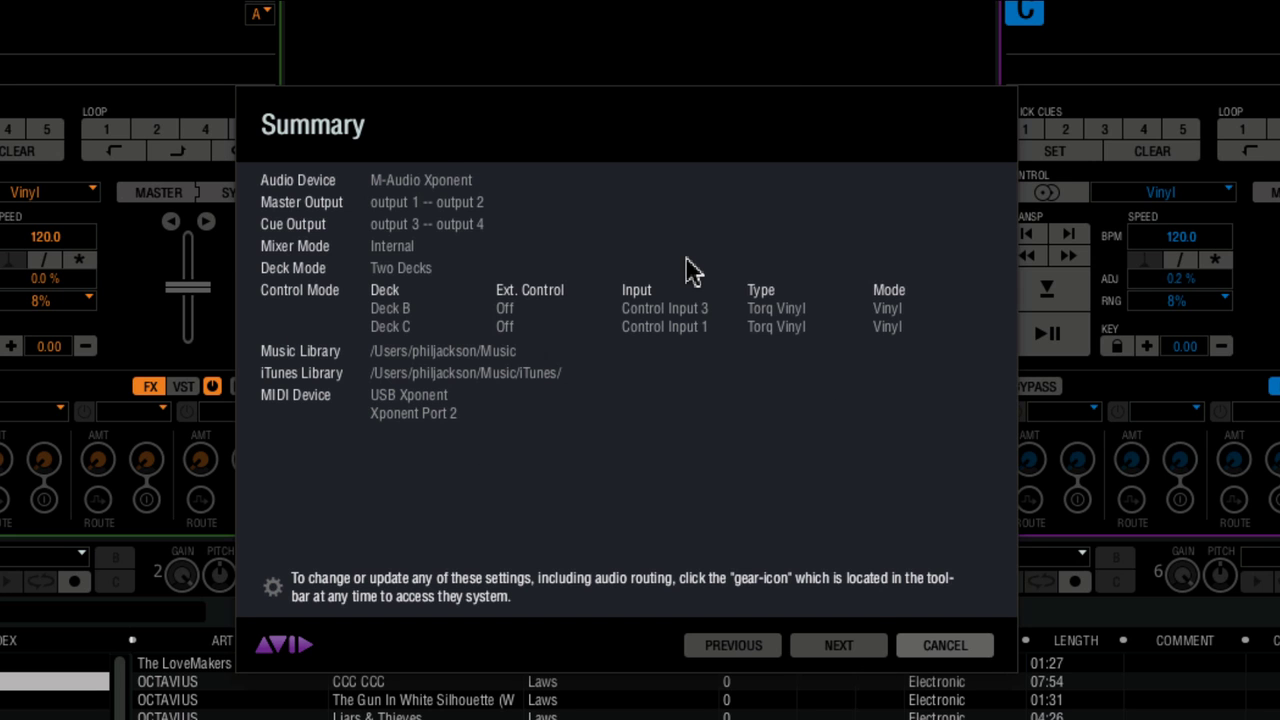
left_click(855, 645)
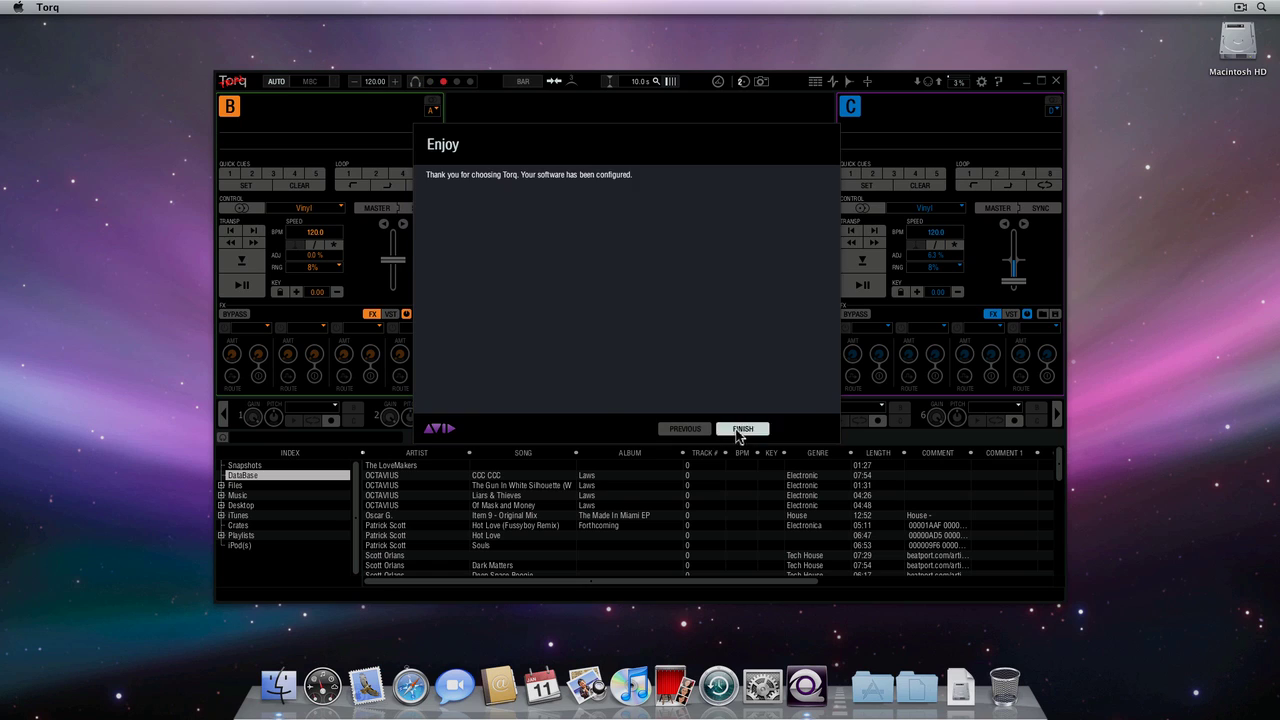
Step: Close the wizard and activate the full licence online from Preferences Licensing using the serial number
left_click(848, 647)
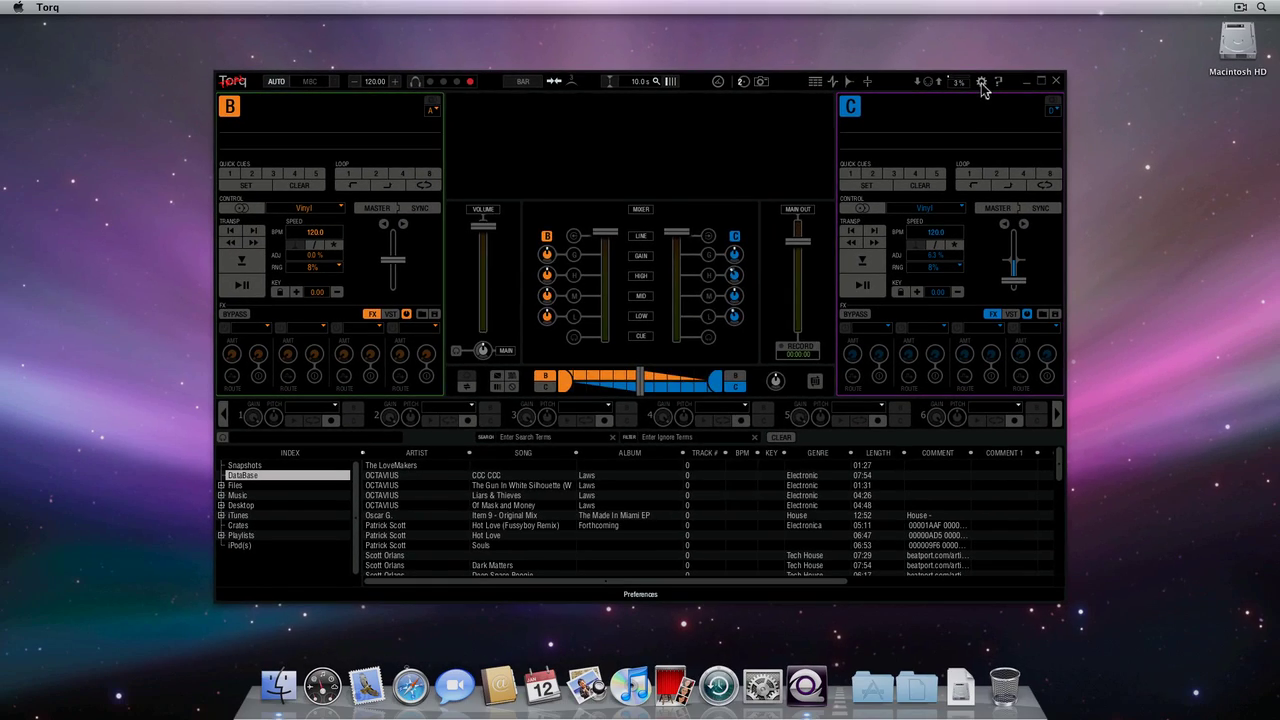
left_click(1079, 64)
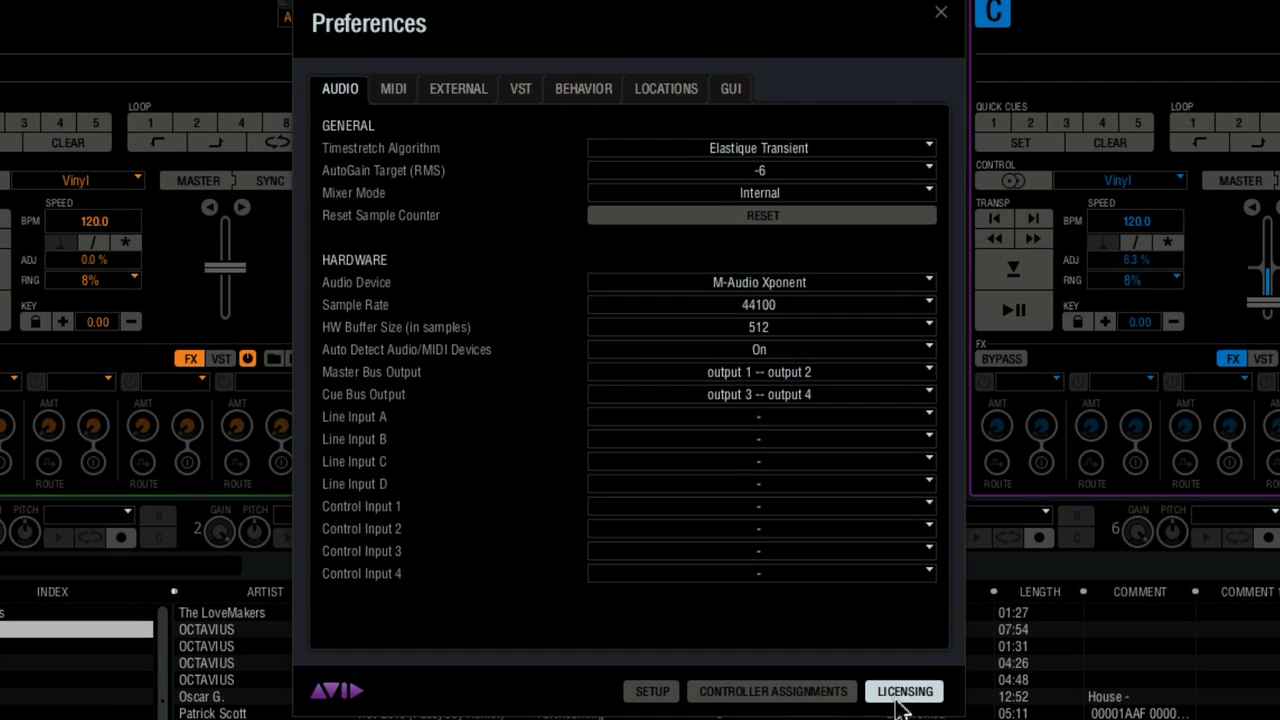
left_click(900, 700)
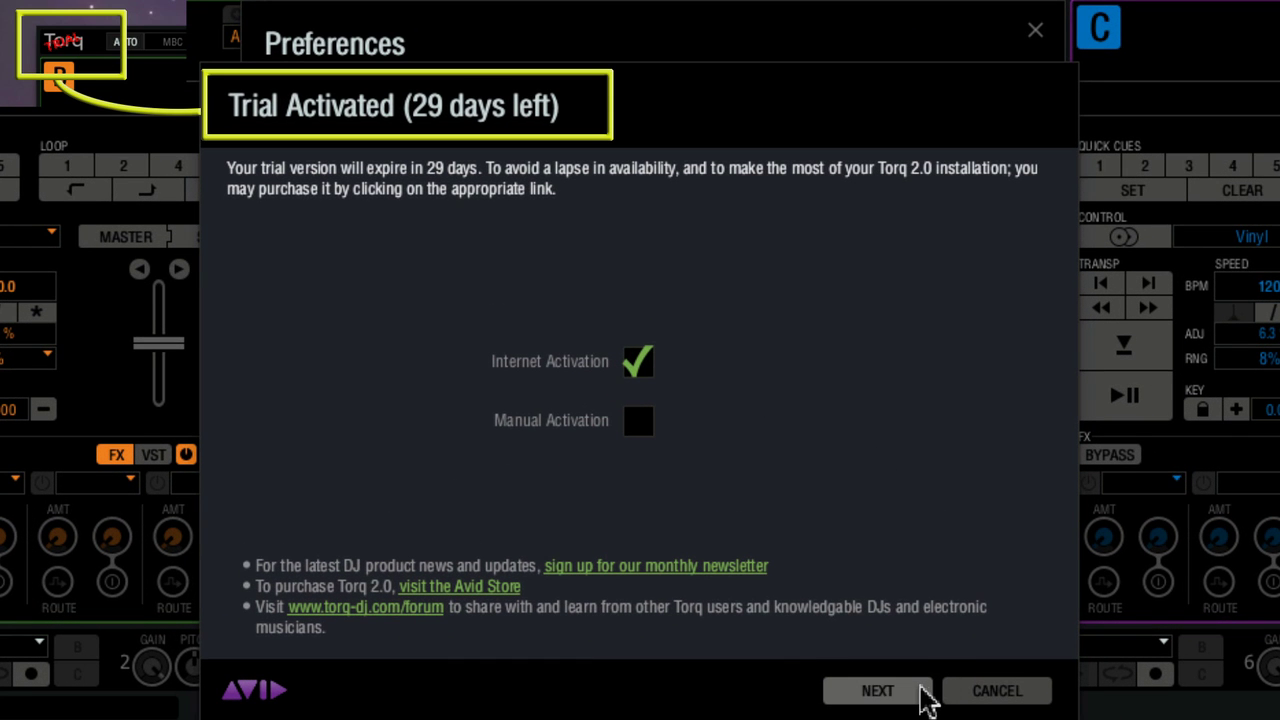
left_click(877, 690)
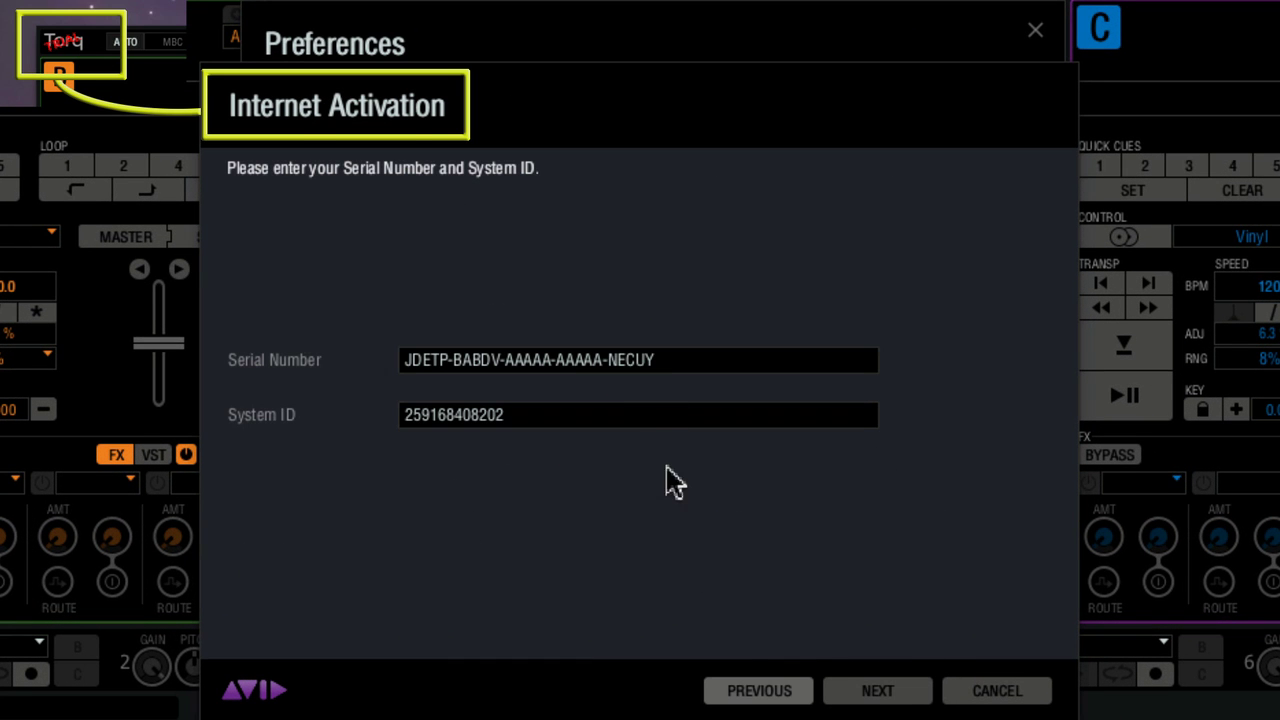
left_click(849, 695)
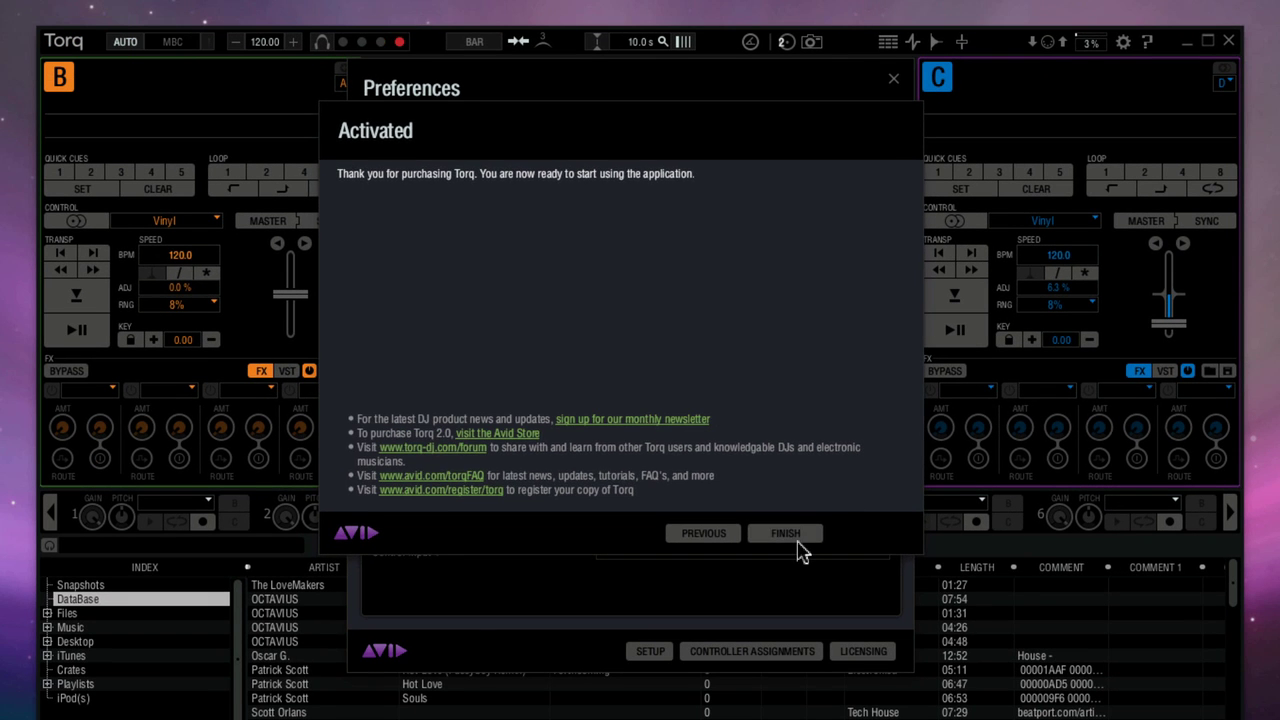
Step: Deactivate the full licence in Licensing, returning Torq to the trial with 29 days left
left_click(799, 557)
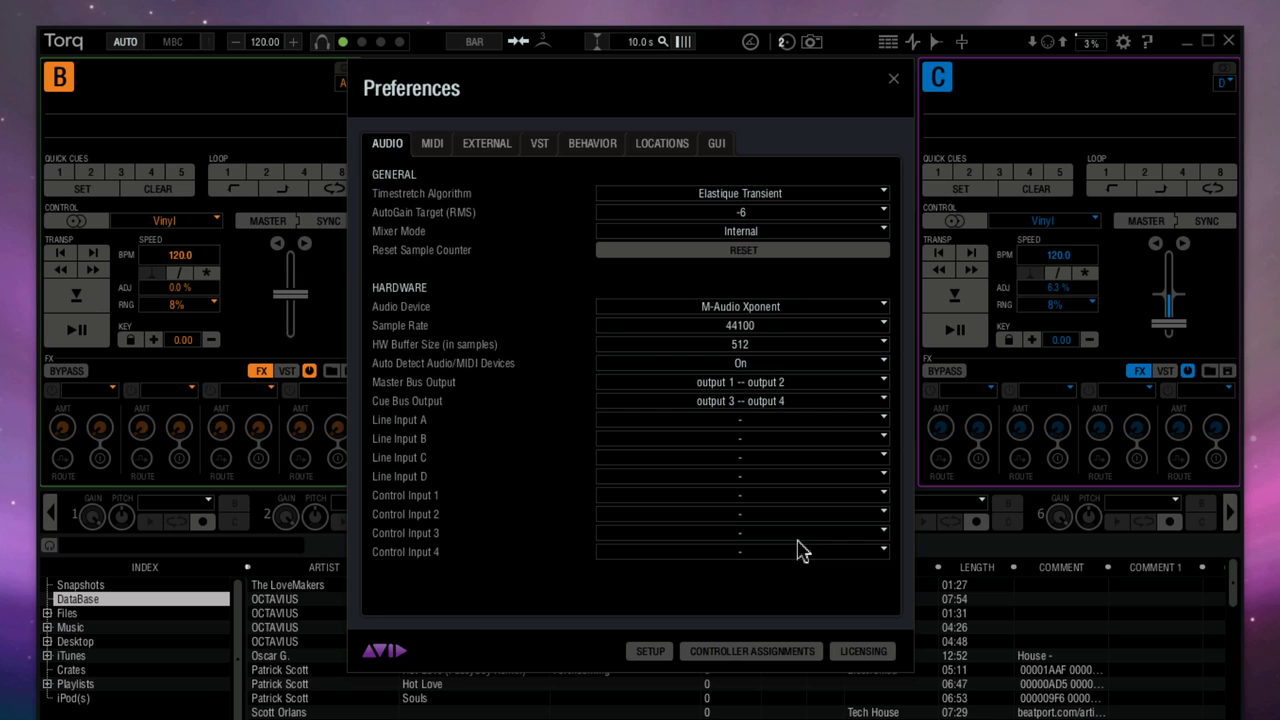
left_click(868, 651)
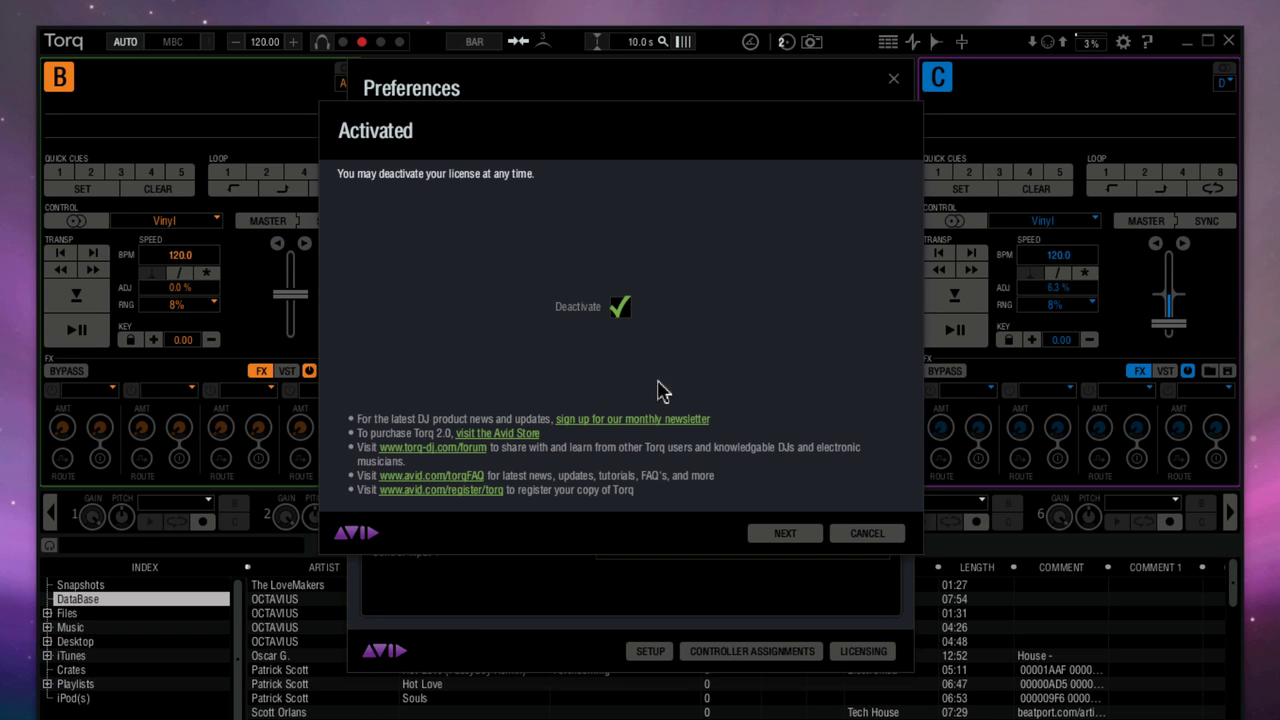
left_click(805, 533)
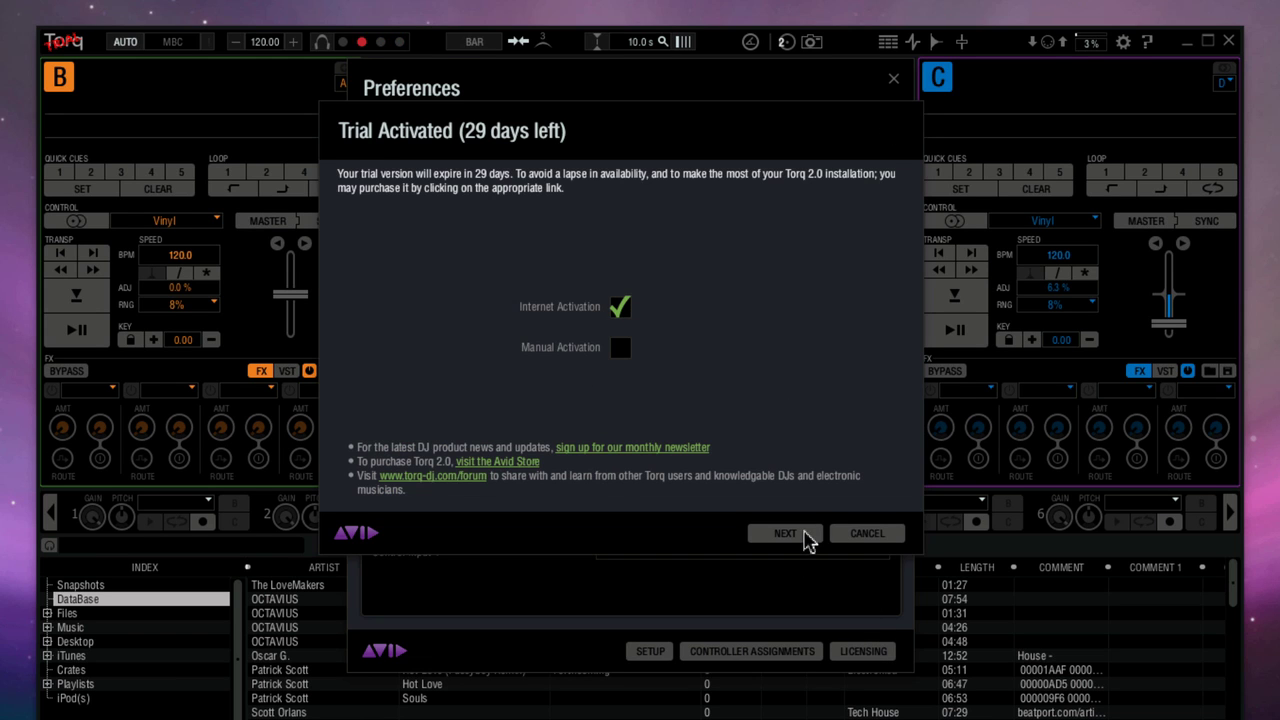